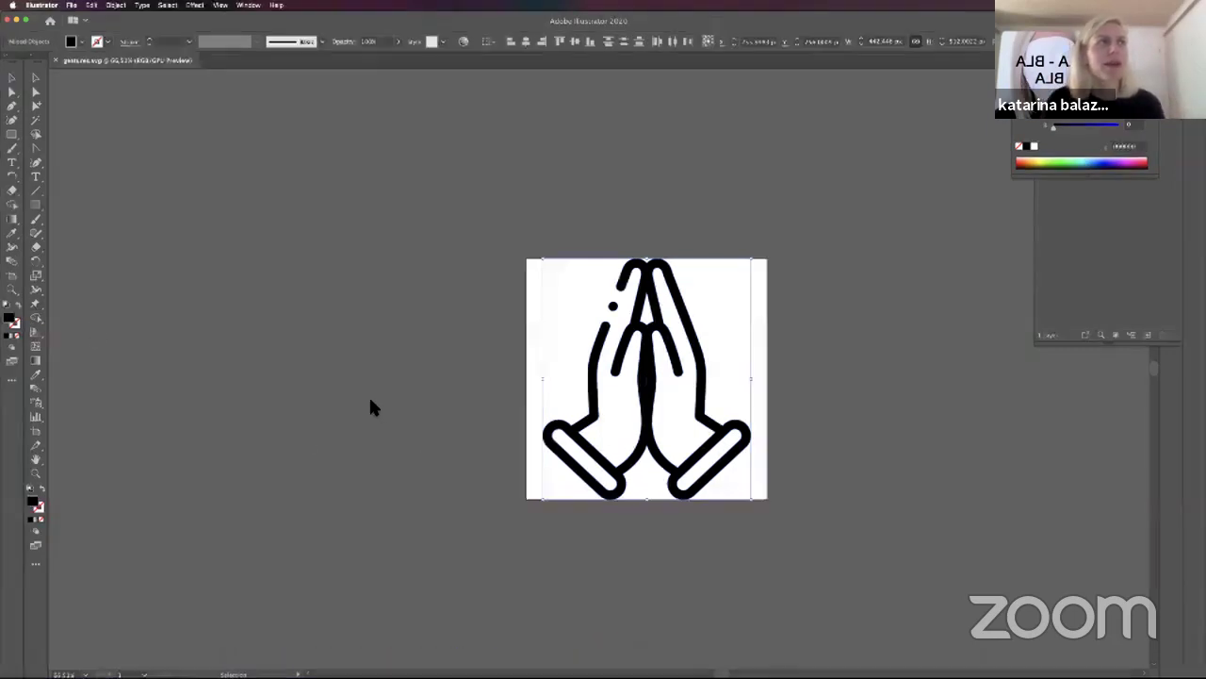
# - Fill the praying-hands artwork with white (FFFFFF)
pyautogui.click(37, 66)
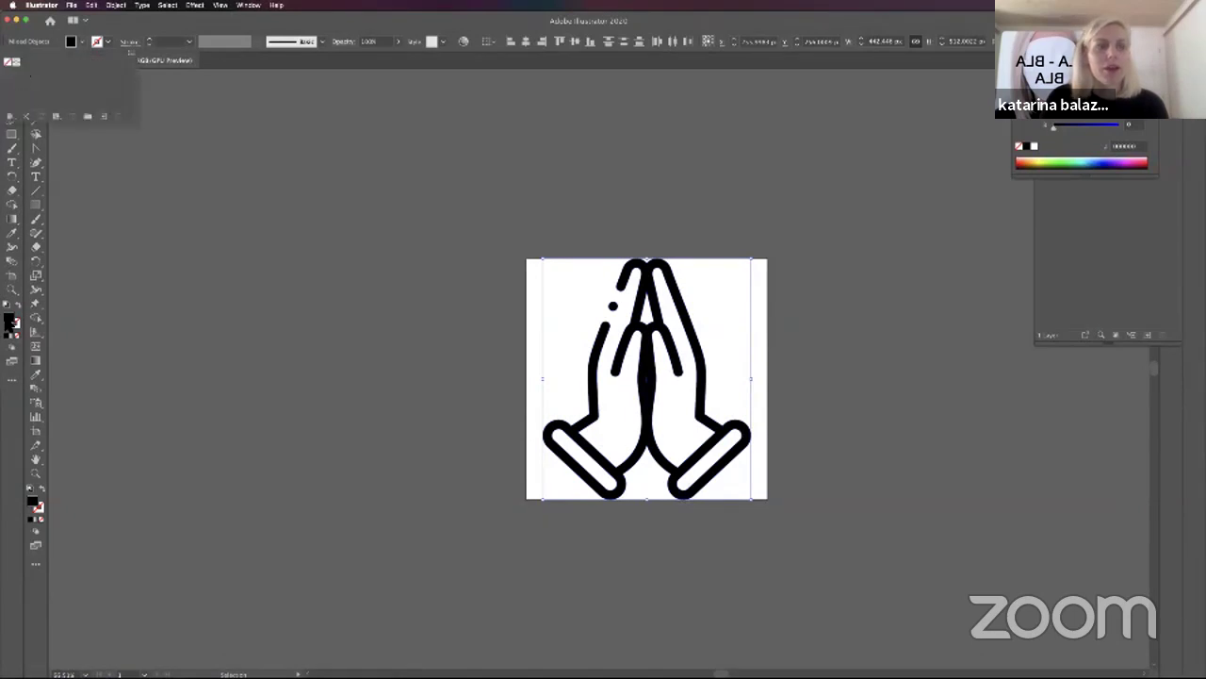
pyautogui.click(11, 322)
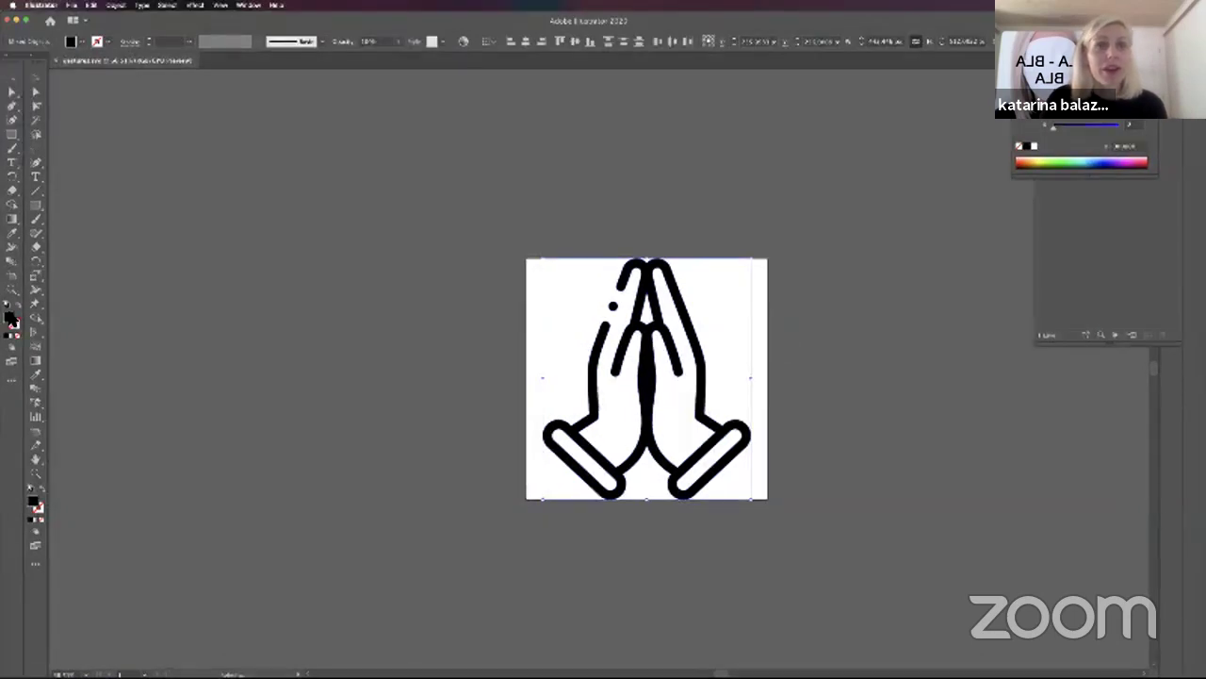
pyautogui.click(1034, 146)
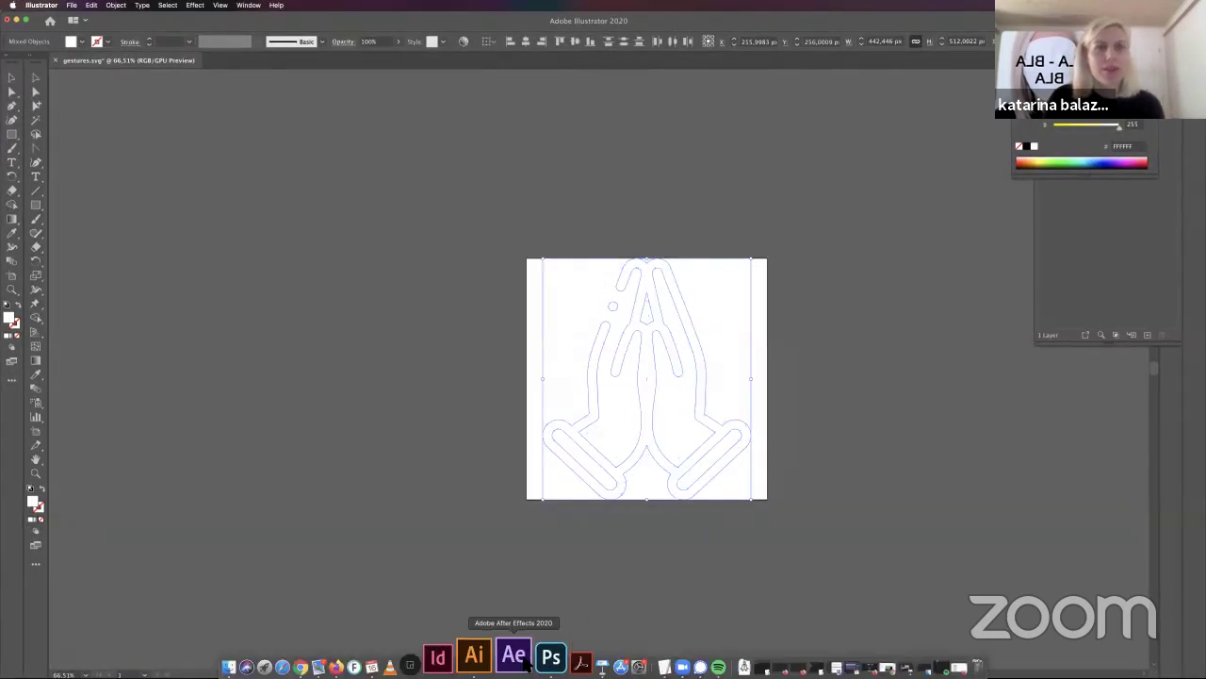
# - Switch to Photoshop and paste the white praying hands onto the black mask as a Smart Object at the proposed size
pyautogui.click(550, 657)
pyautogui.press('super+v')
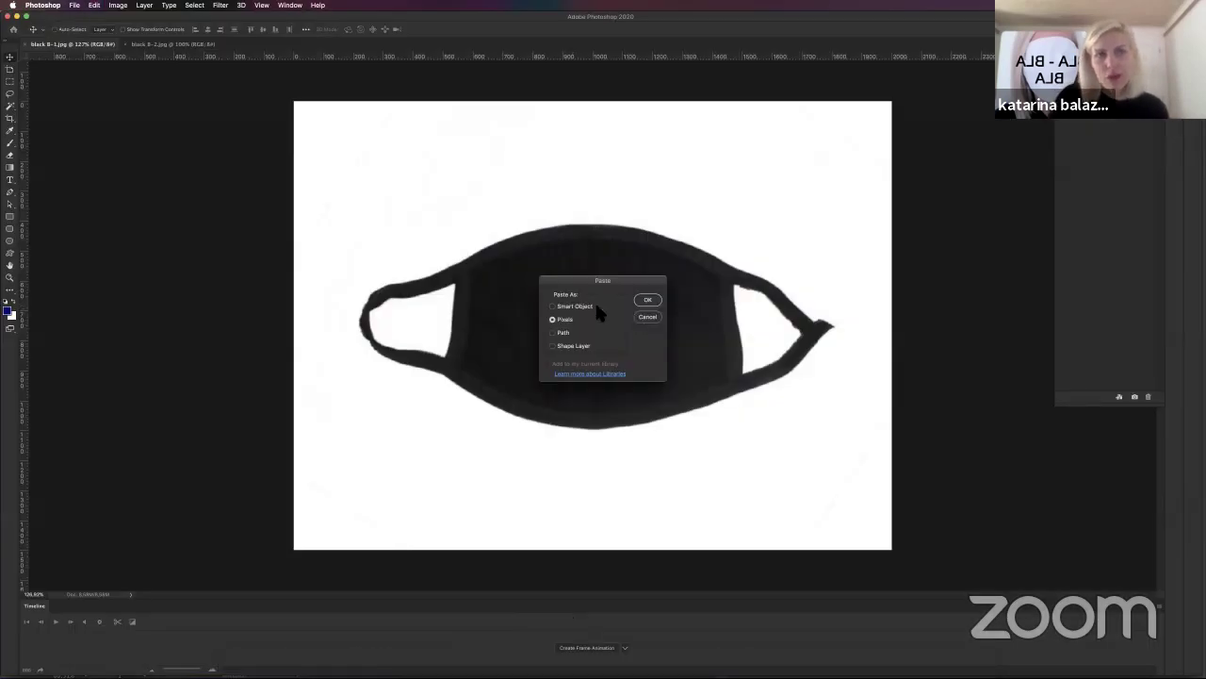
pyautogui.click(608, 304)
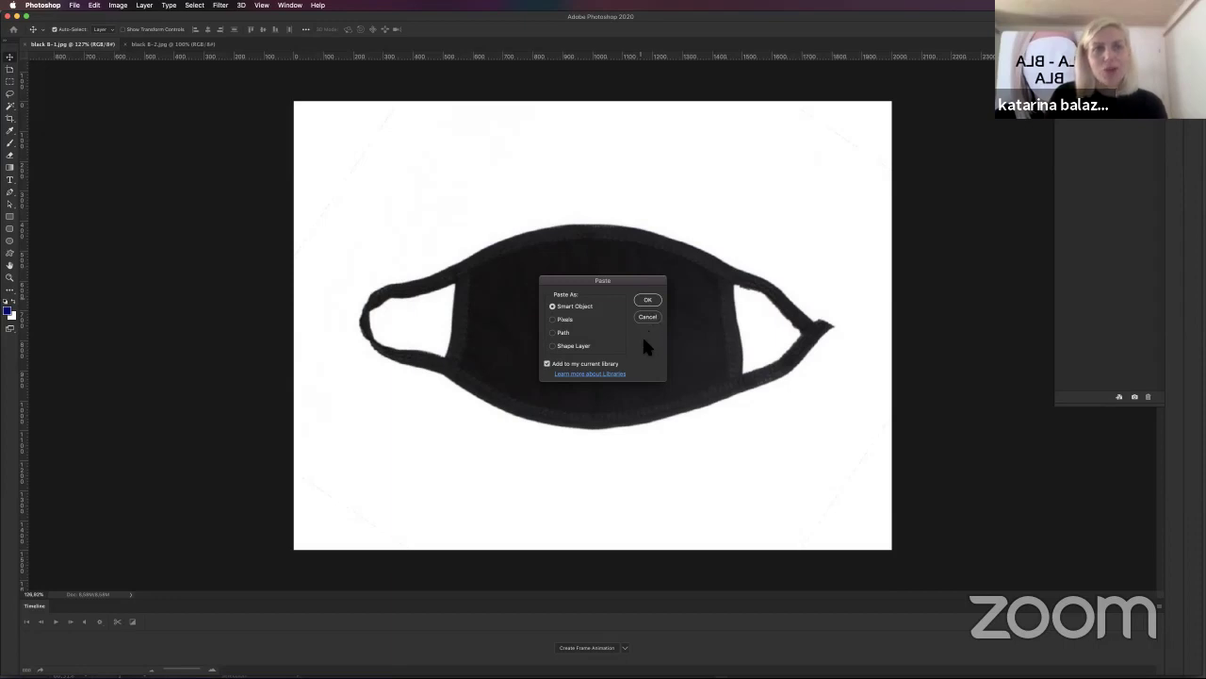
pyautogui.press('Return')
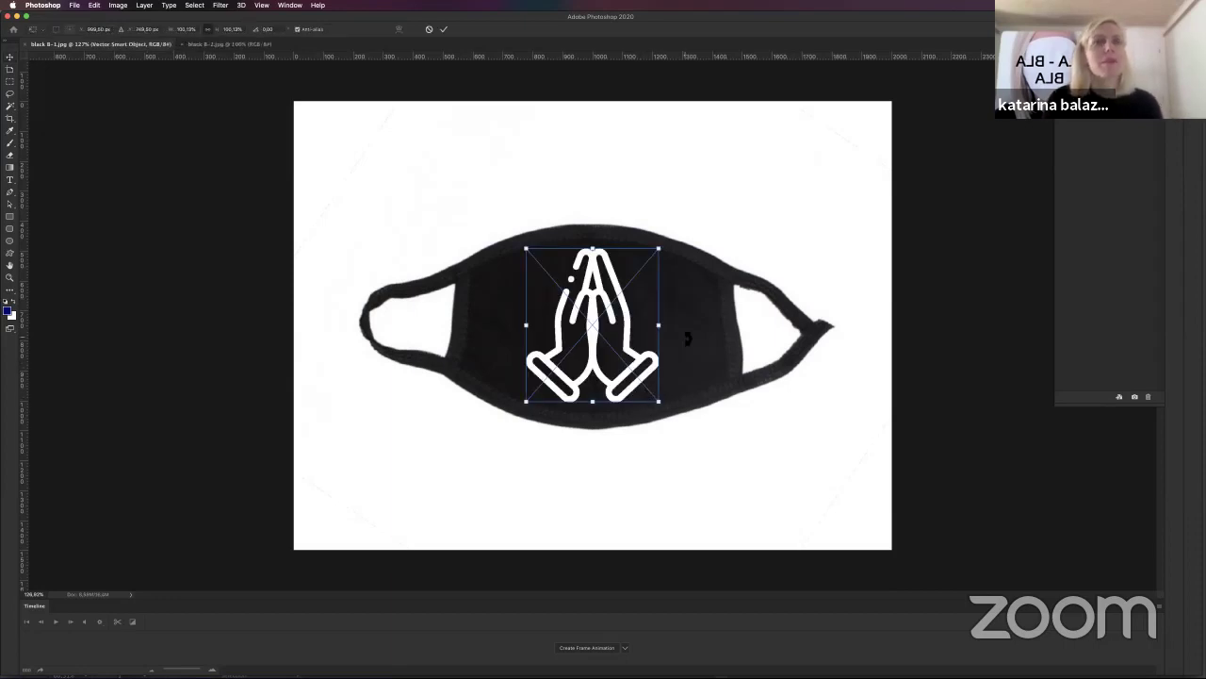
pyautogui.press('Return')
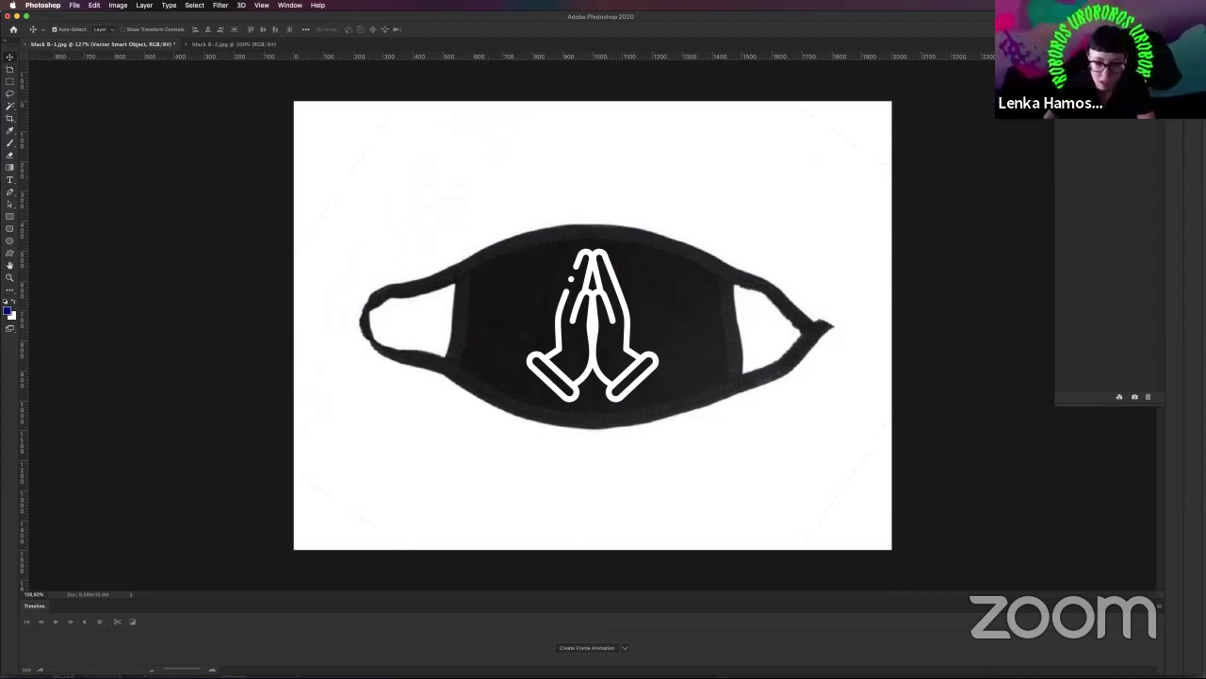
pyautogui.moveTo(604, 671)
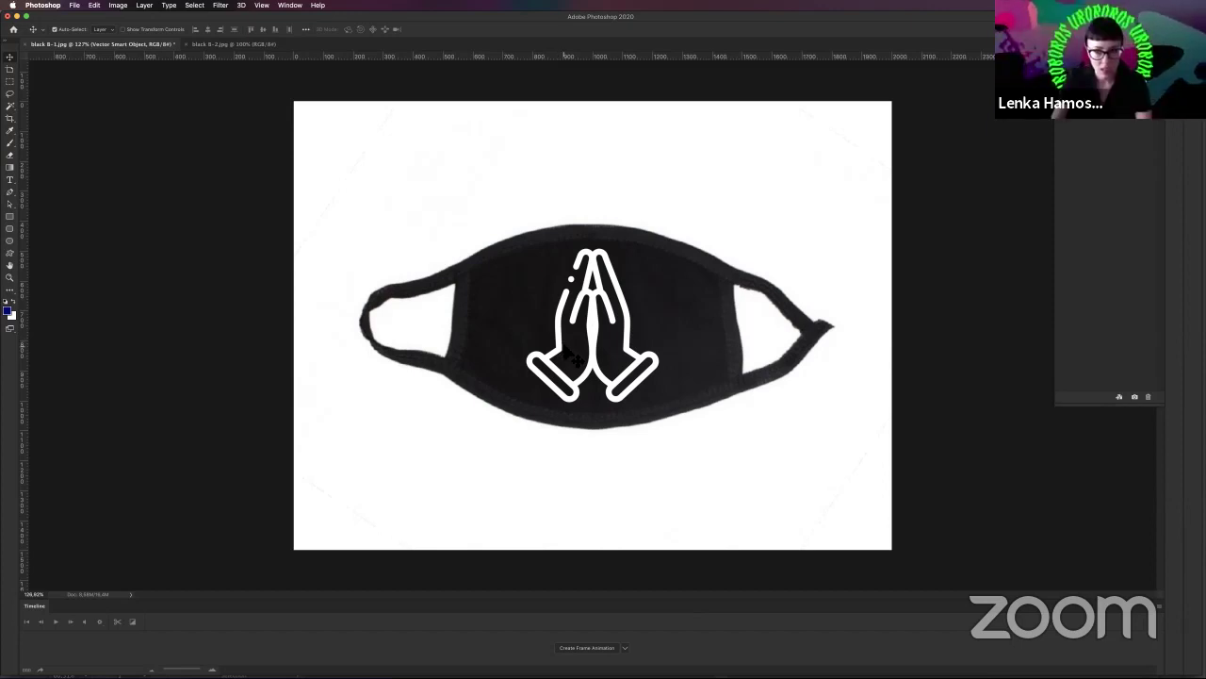
pyautogui.moveTo(640, 664)
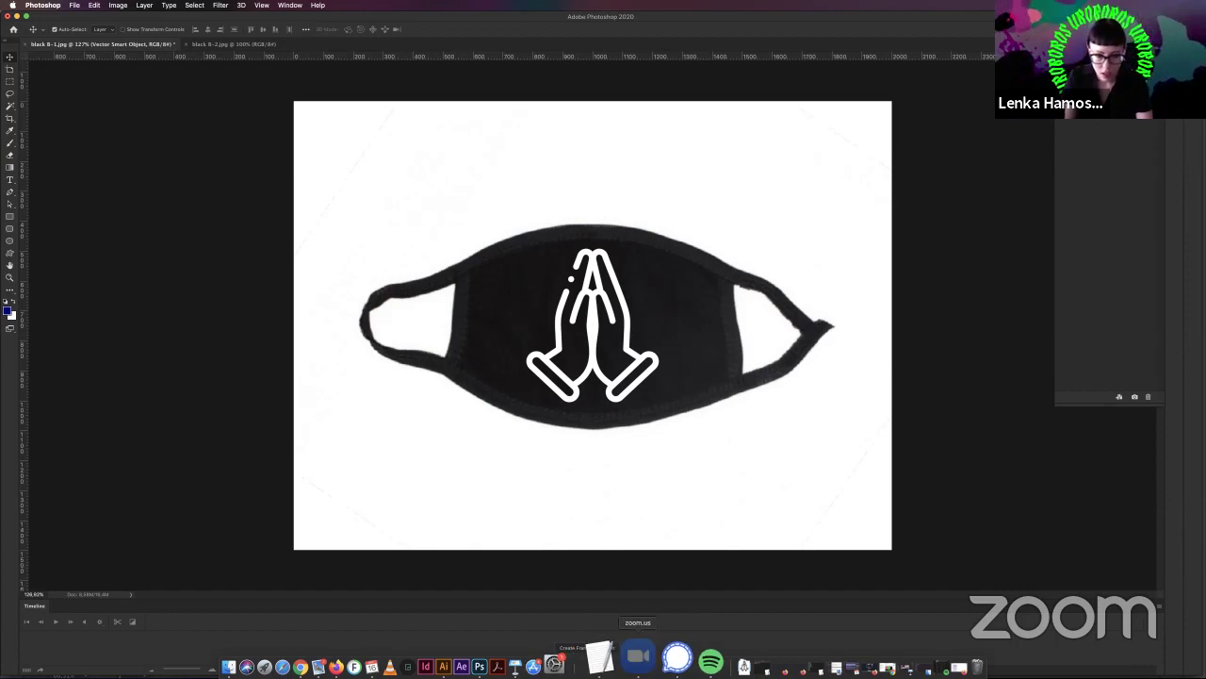
pyautogui.click(638, 662)
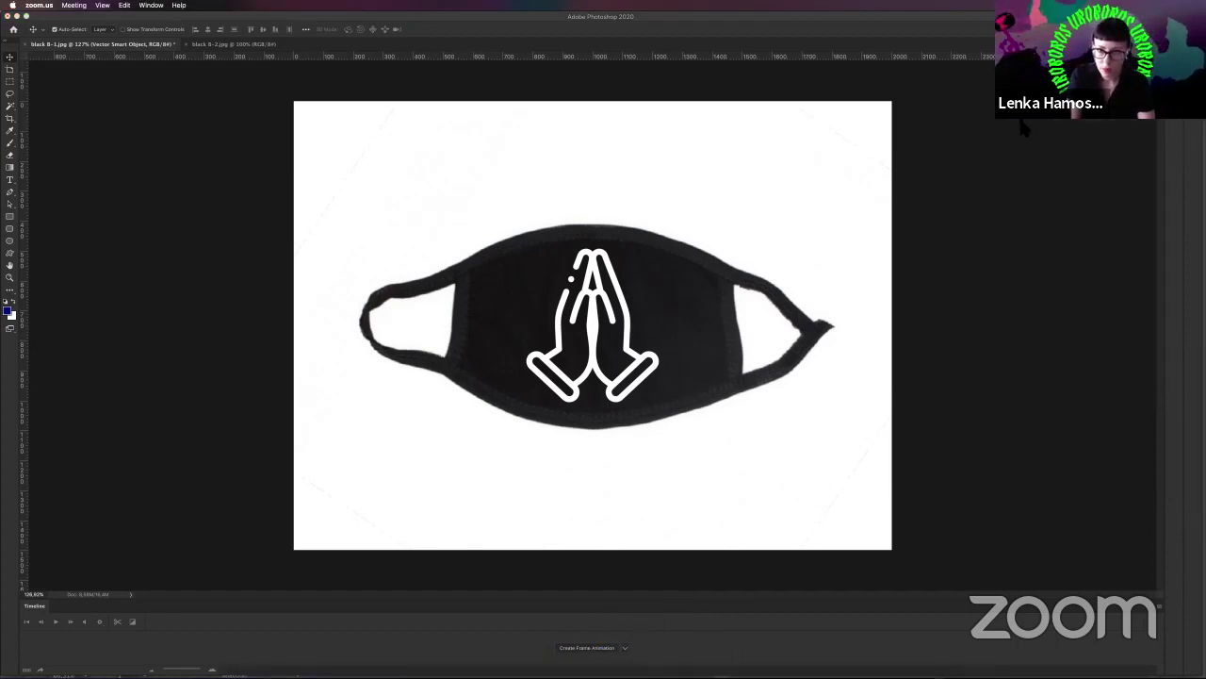
pyautogui.click(687, 48)
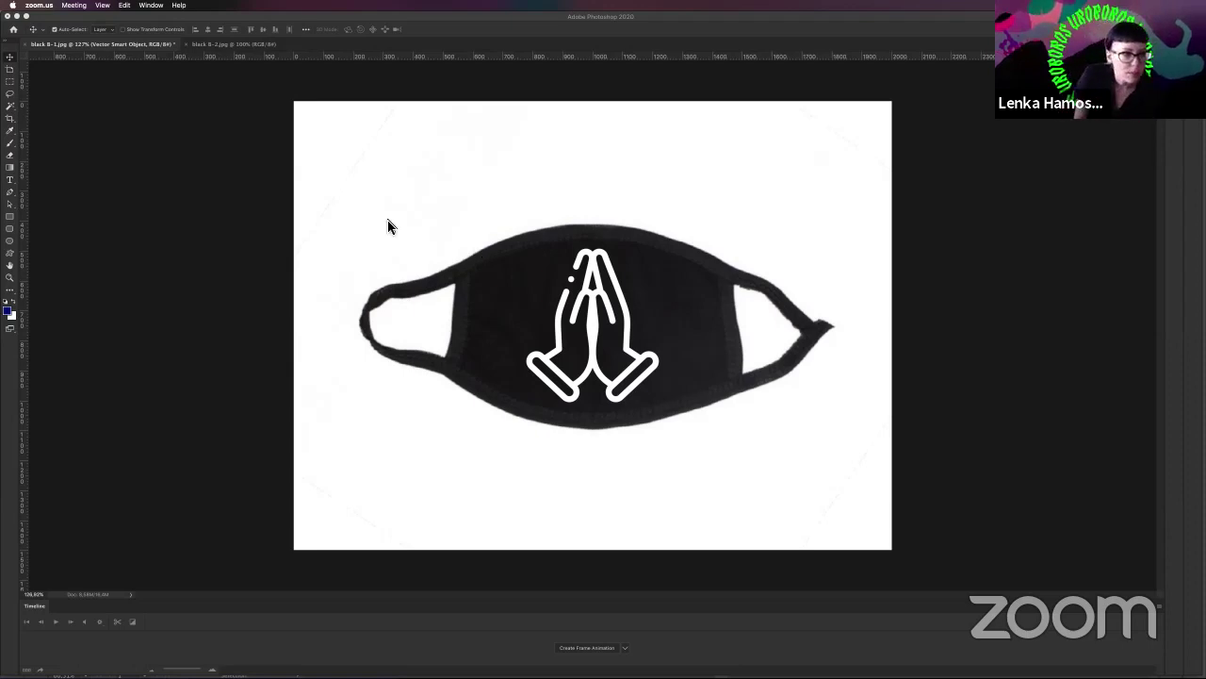
pyautogui.click(10, 143)
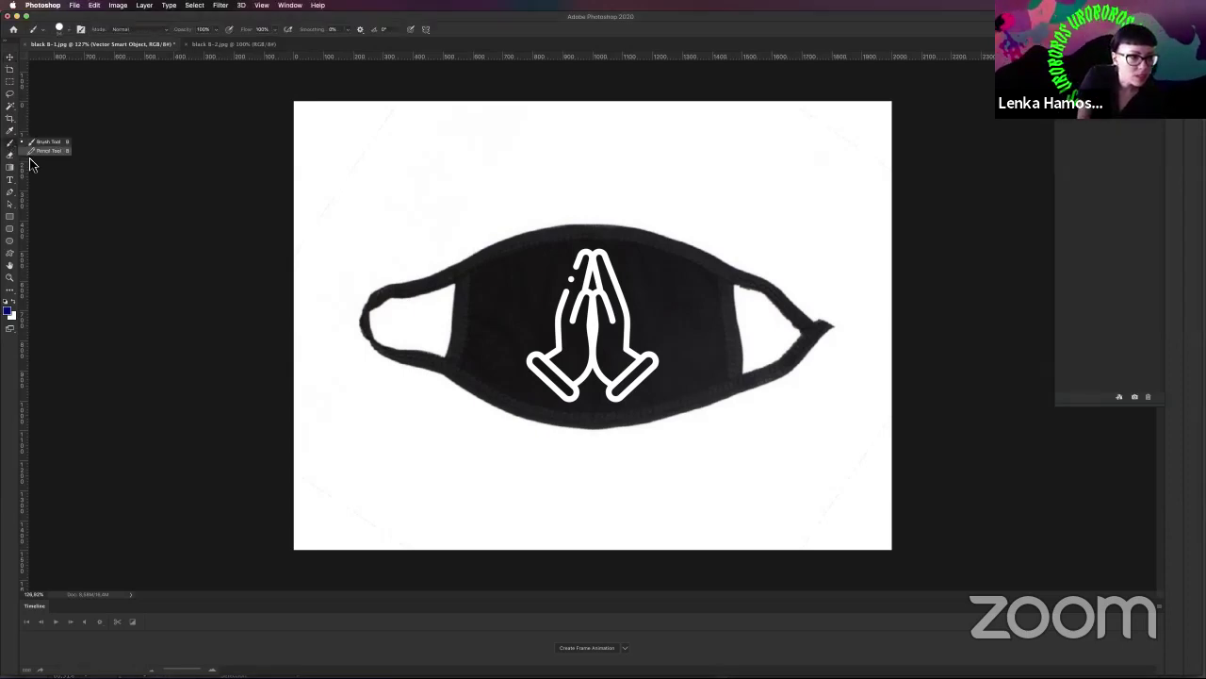
pyautogui.click(42, 32)
pyautogui.click(10, 131)
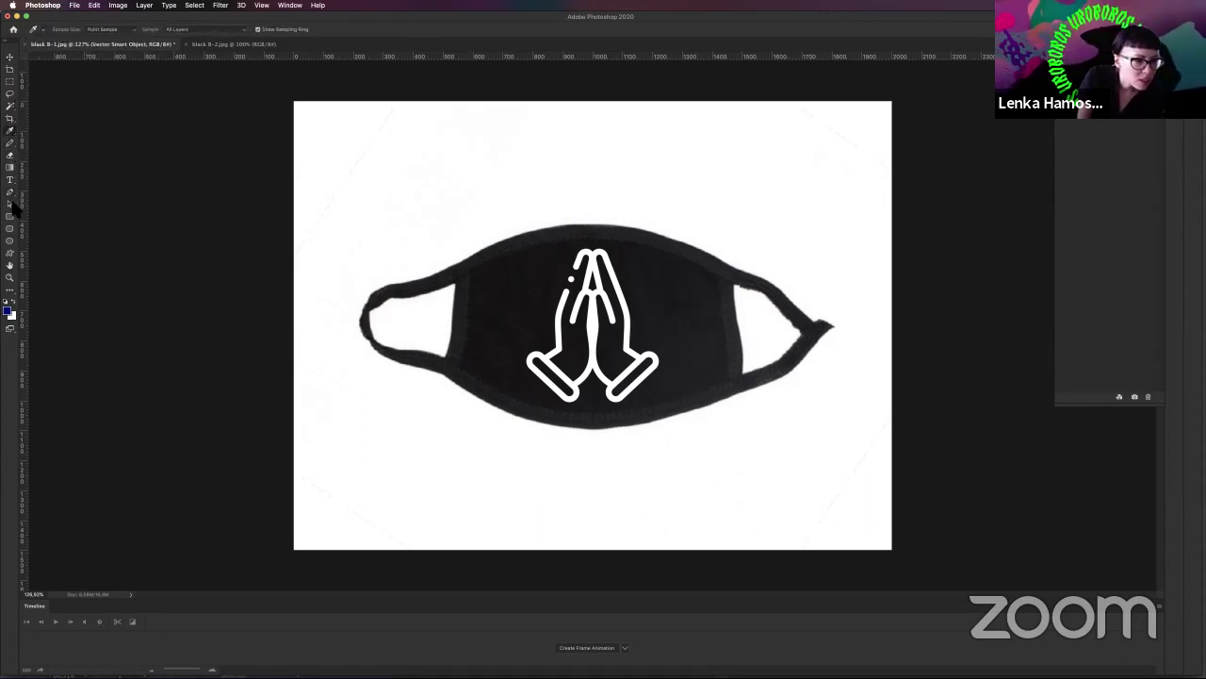
pyautogui.click(11, 143)
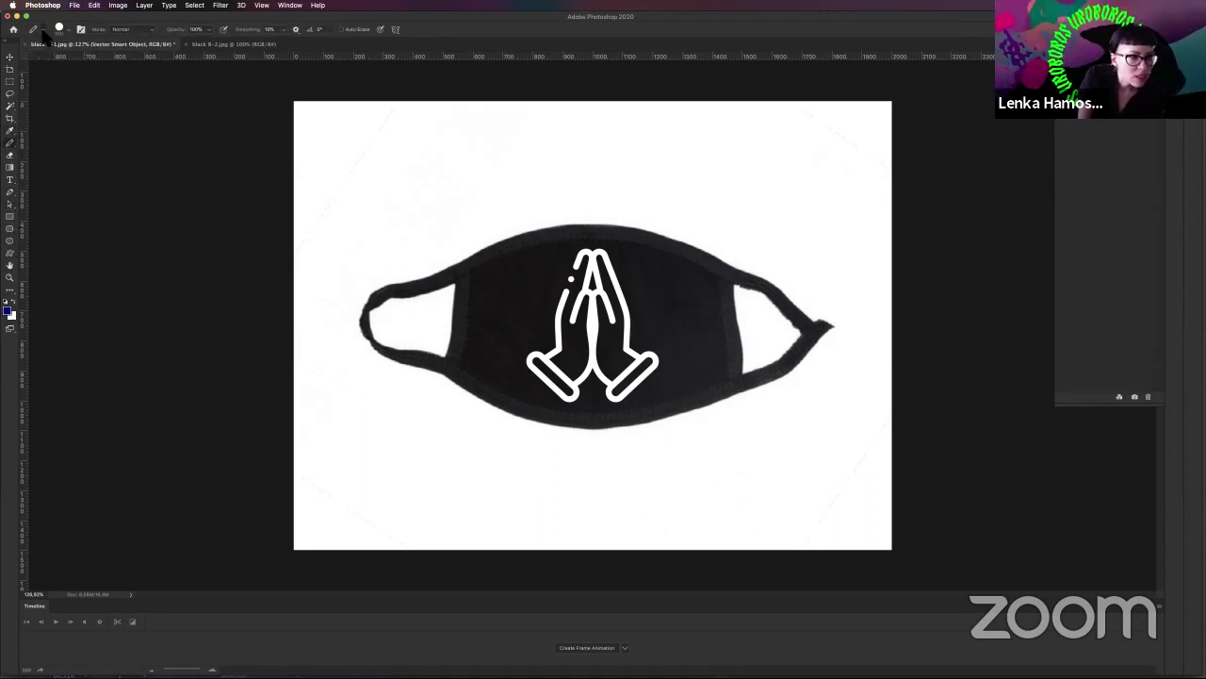
pyautogui.click(43, 31)
pyautogui.click(35, 112)
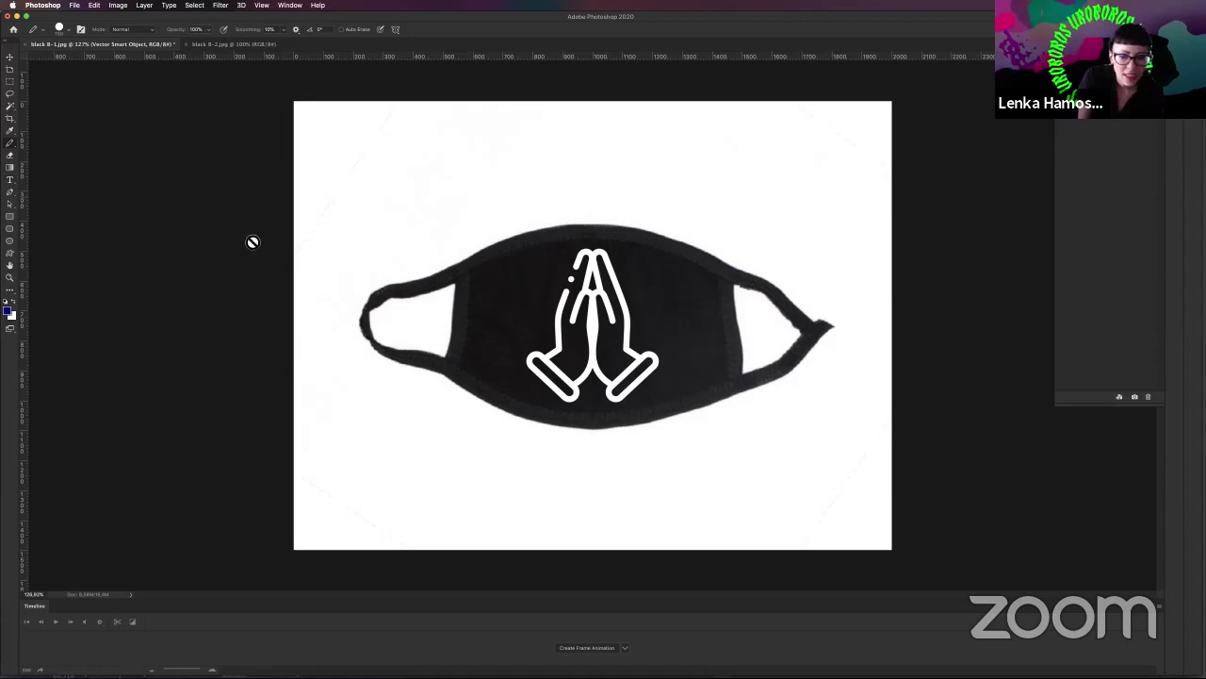
pyautogui.click(10, 58)
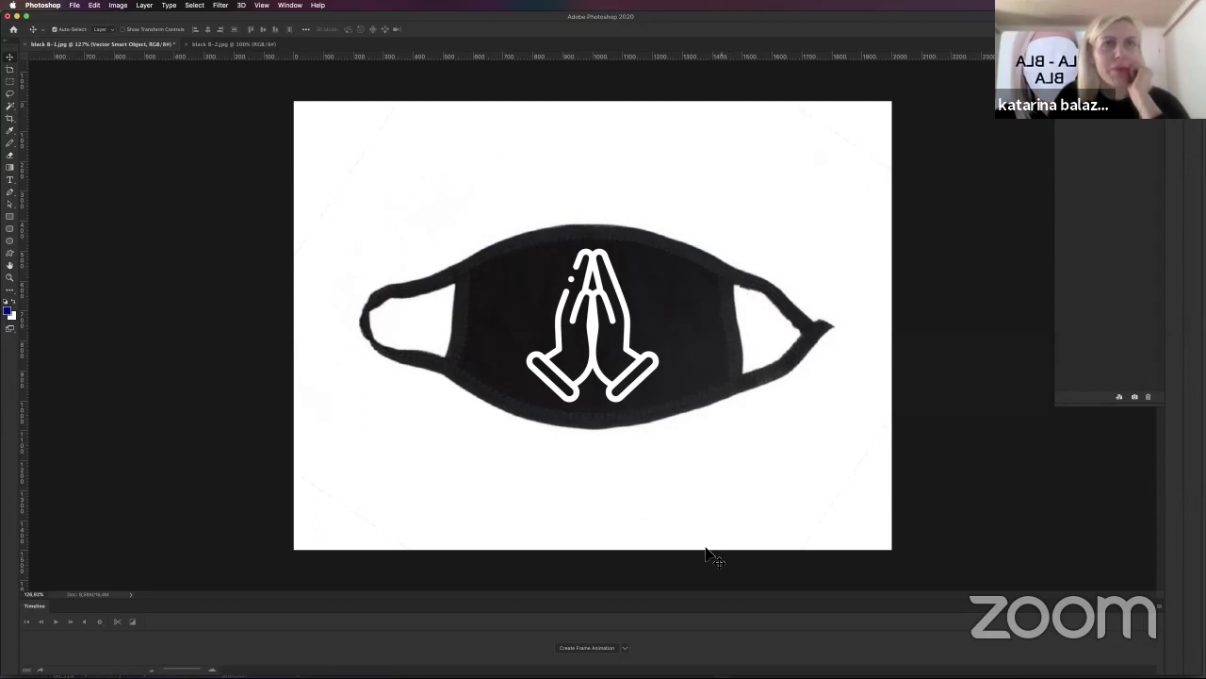
pyautogui.moveTo(686, 673)
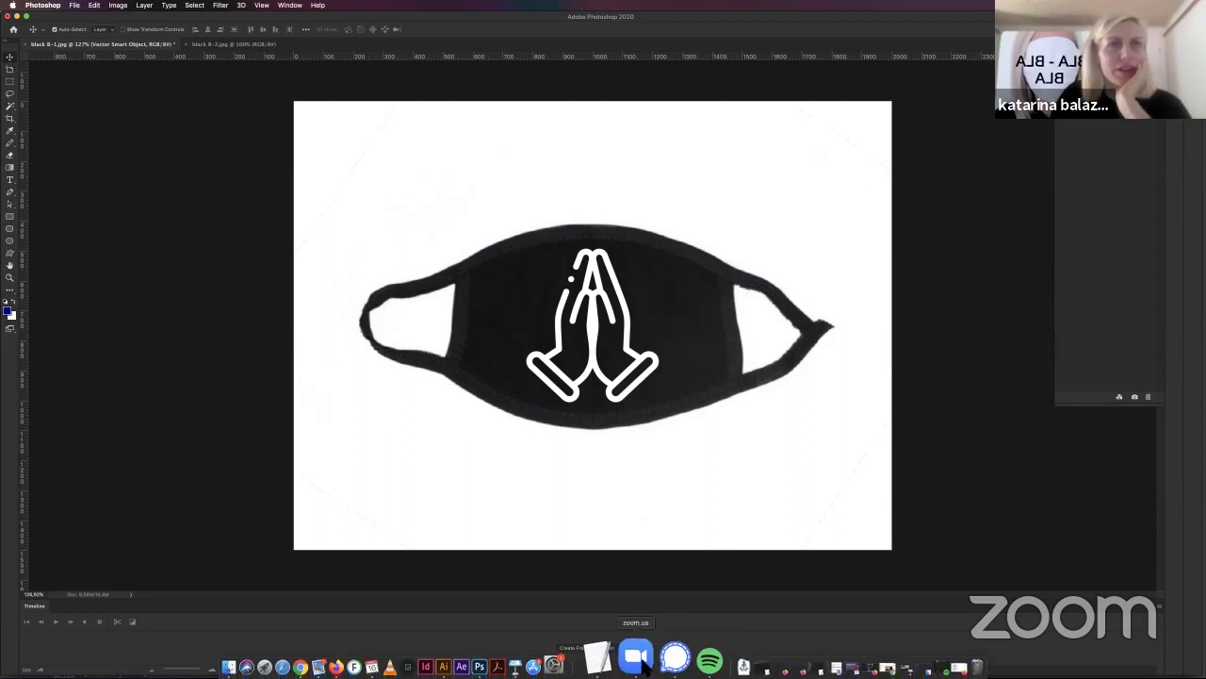
pyautogui.click(637, 660)
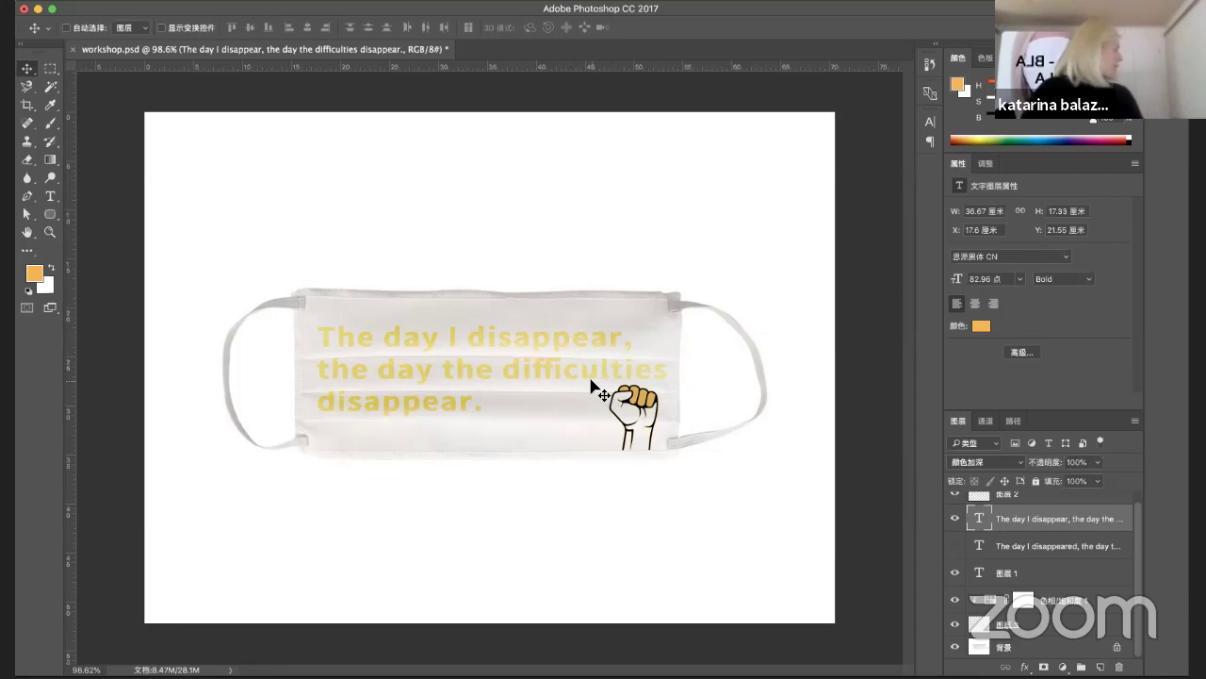
# - Scale the yellow slogan text on the white mask to 77.92% width and 87.85% height with Free Transform
pyautogui.scroll(1, 595, 385)
pyautogui.scroll(3, 596, 385)
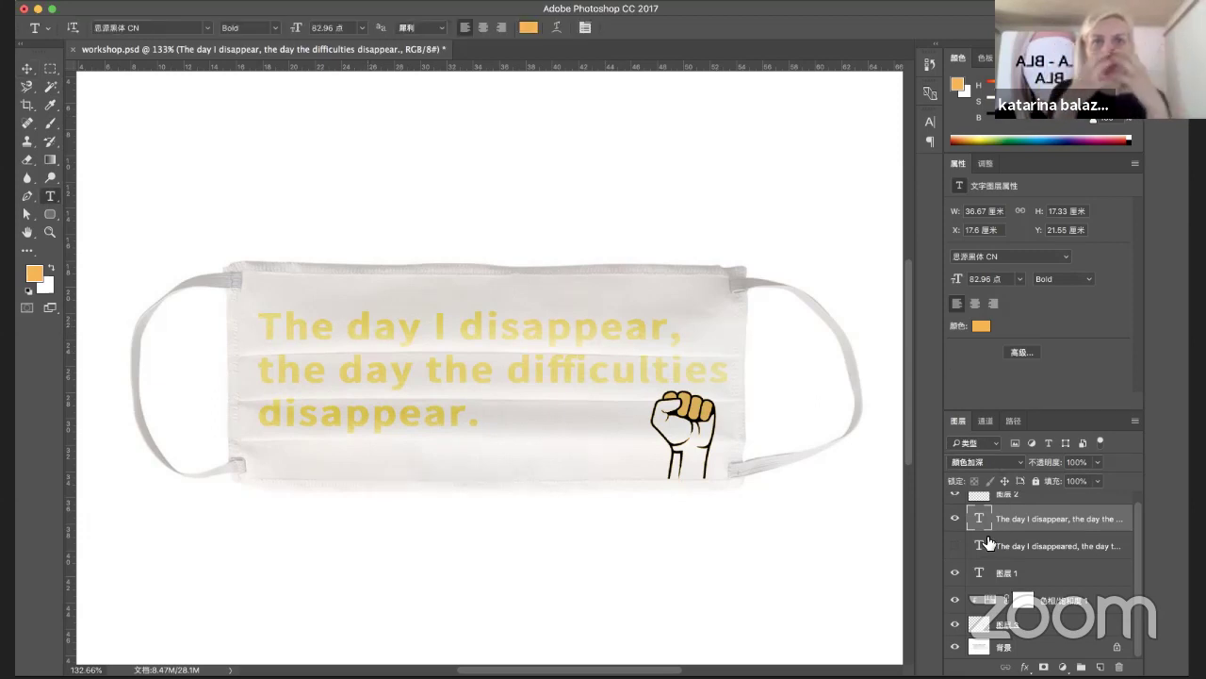
pyautogui.hotkey('ctrl', 't')
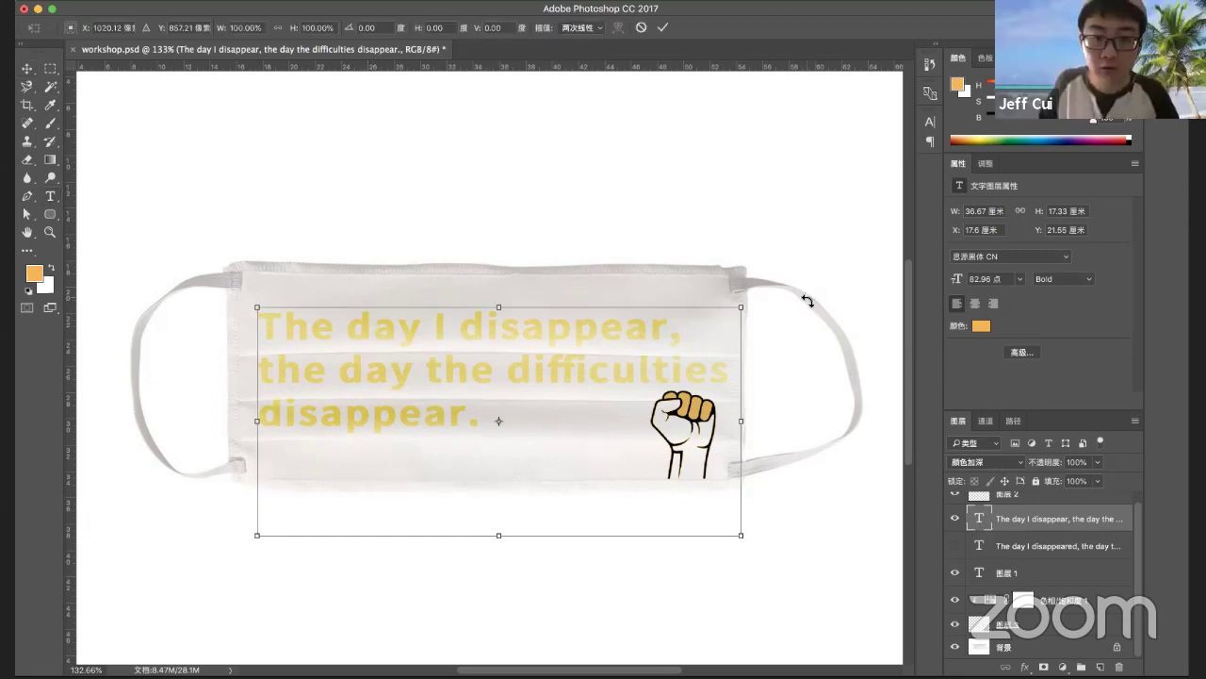
pyautogui.moveTo(741, 421); pyautogui.dragTo(657, 422)
pyautogui.rightClick(723, 421)
pyautogui.click(719, 422)
pyautogui.hotkey('ctrl', 'z')
pyautogui.moveTo(727, 307); pyautogui.dragTo(594, 348)
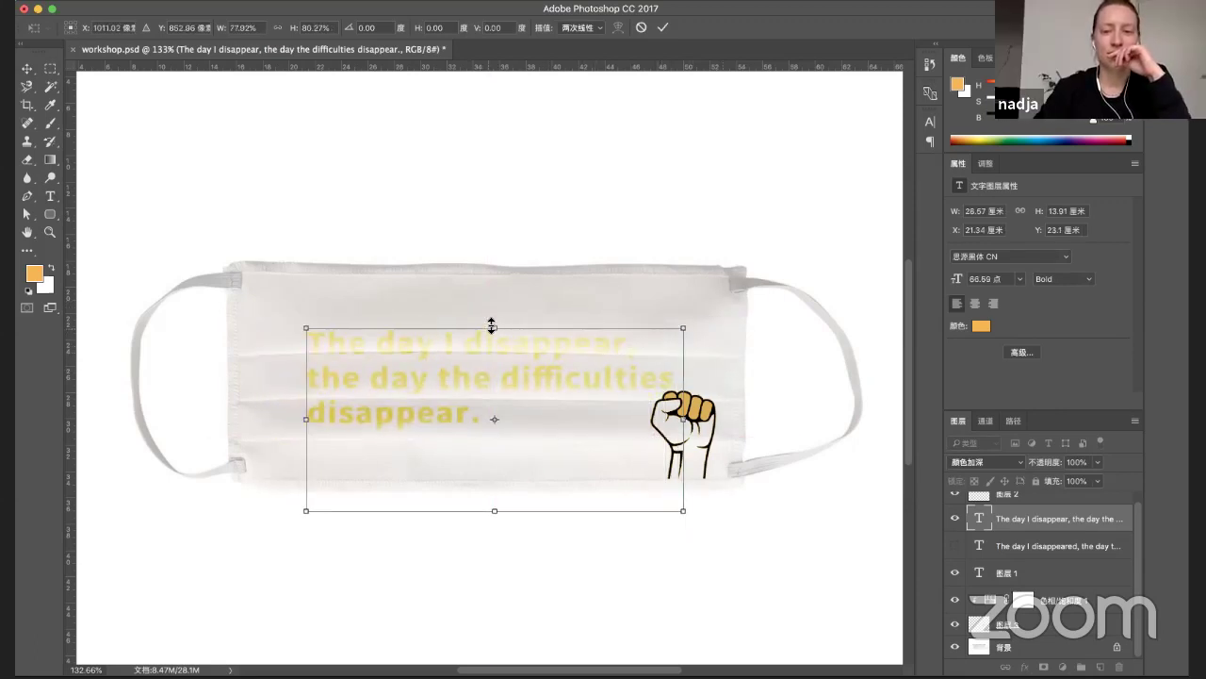
pyautogui.moveTo(494, 328); pyautogui.dragTo(493, 310)
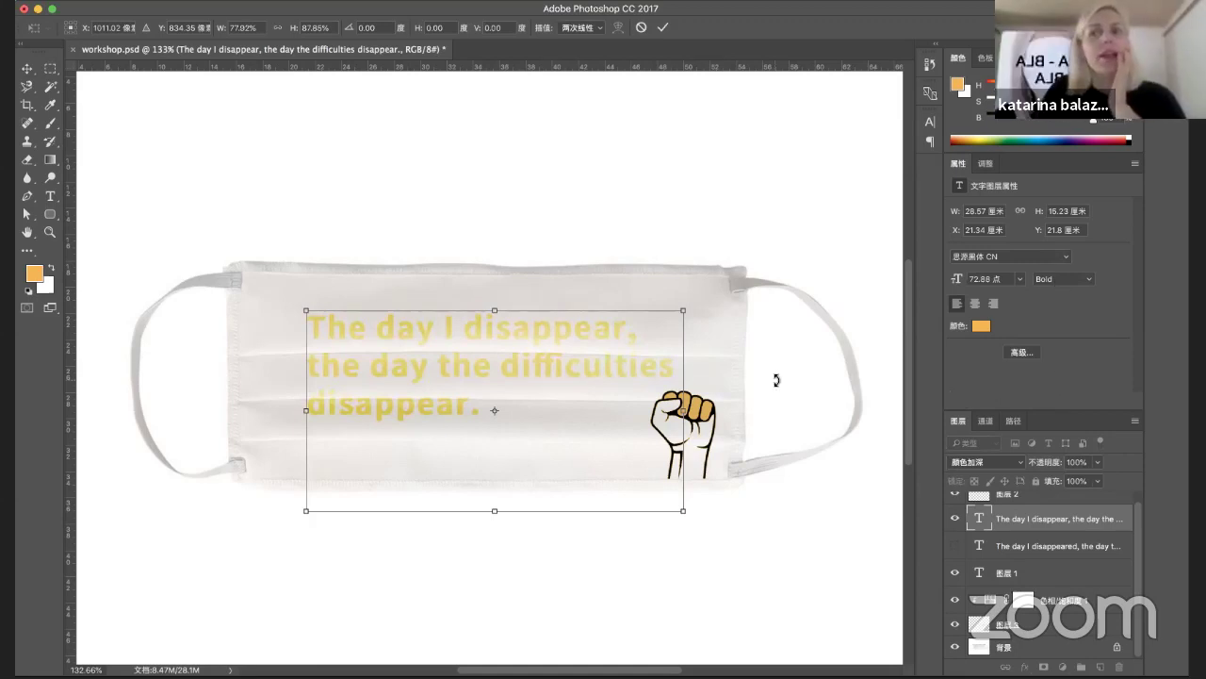
# - Shift the scaled slogan slightly to about X 21.62 cm, Y 22.29 cm on the mask and apply the transform
pyautogui.moveTo(567, 381); pyautogui.dragTo(570, 377)
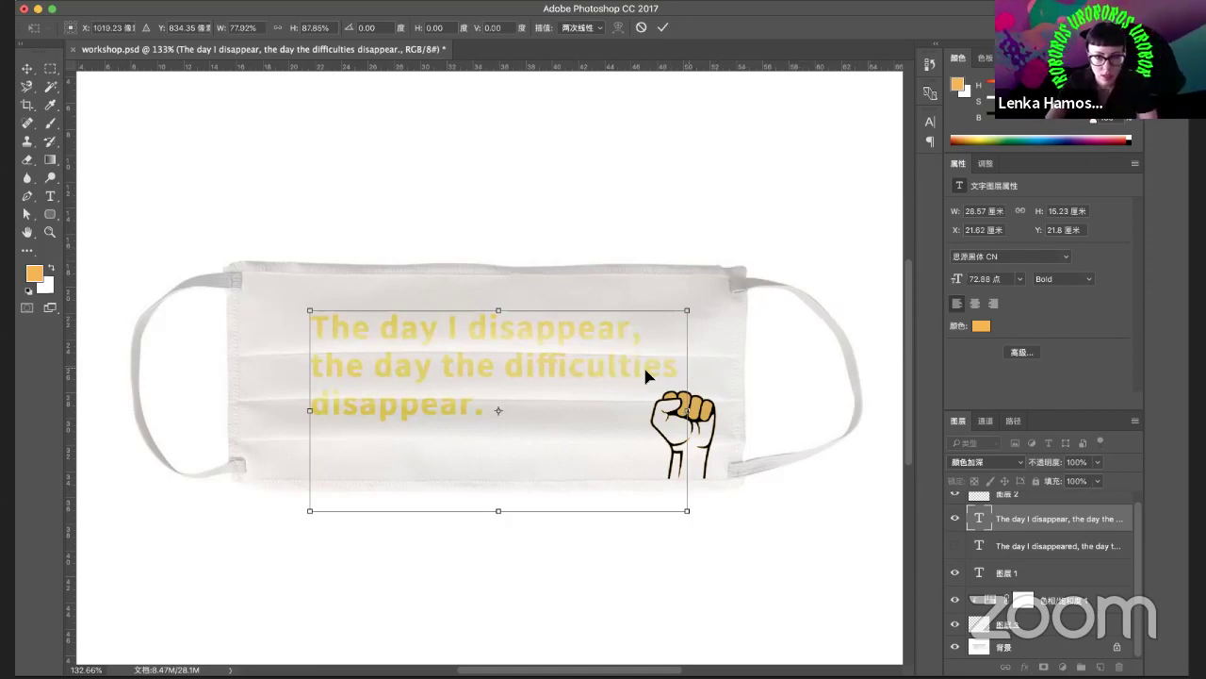
pyautogui.moveTo(625, 374); pyautogui.dragTo(627, 380)
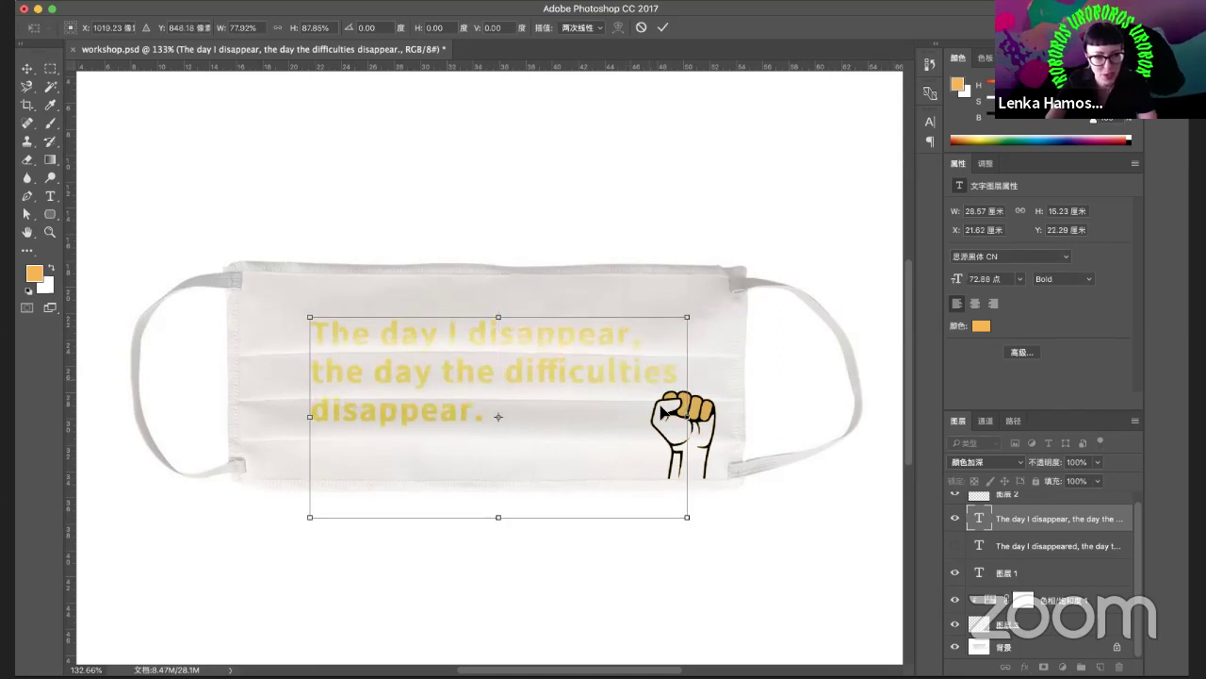
pyautogui.click(662, 27)
# - Turn on automatic layer selection for the Move tool and start a Free Transform on the slogan text
pyautogui.press('v')
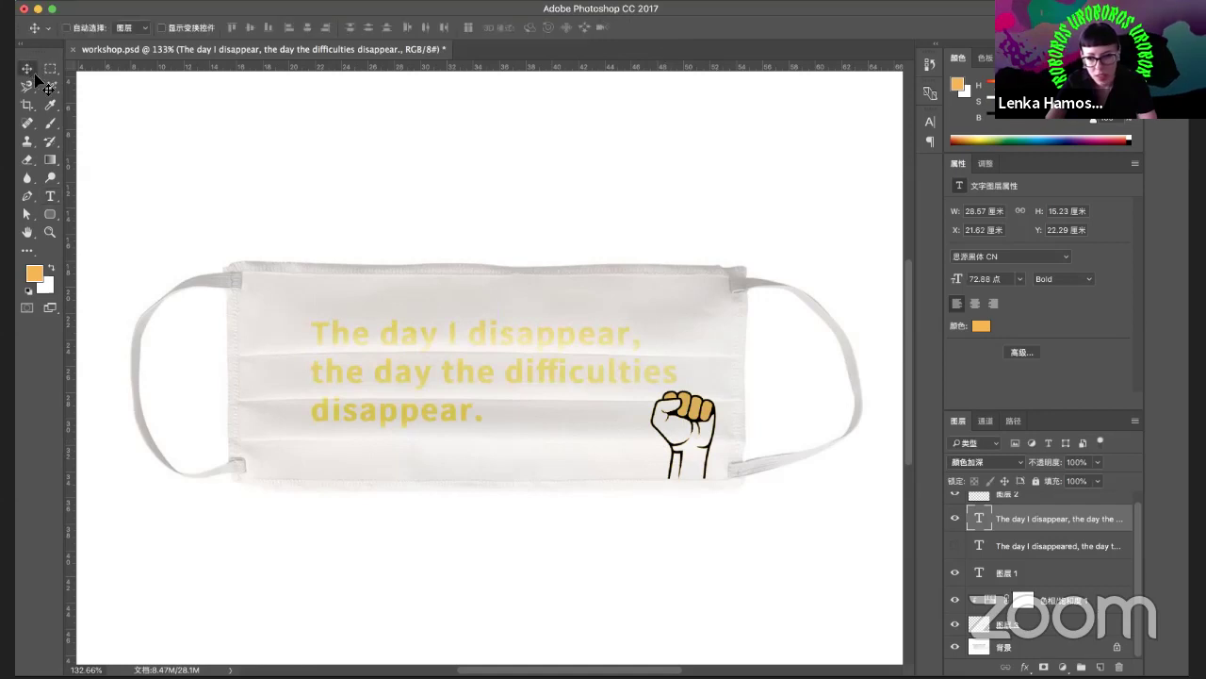
pyautogui.moveTo(705, 413); pyautogui.dragTo(705, 413)
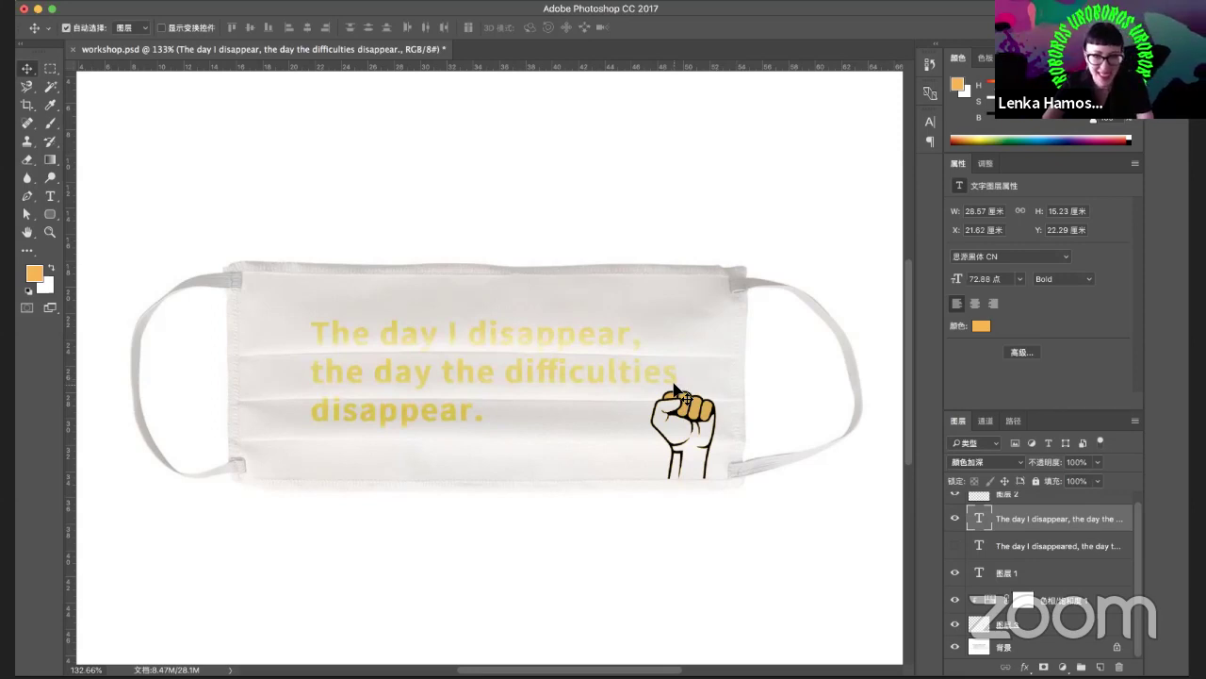
pyautogui.hotkey('ctrl', 't')
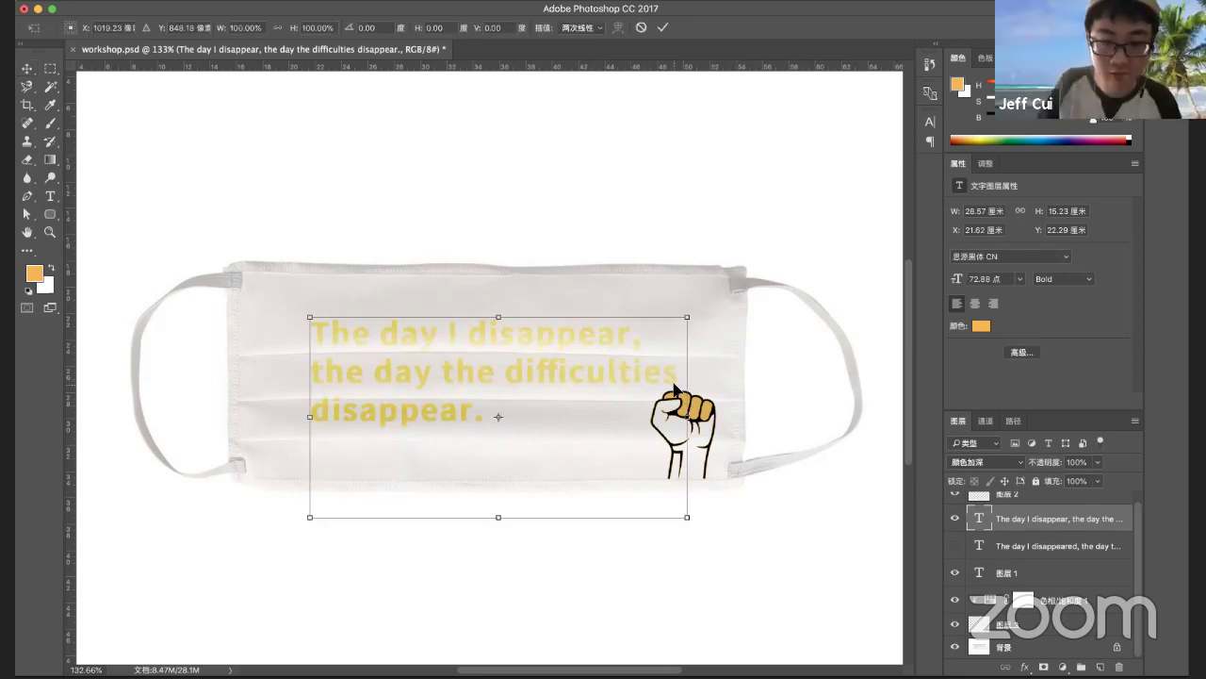
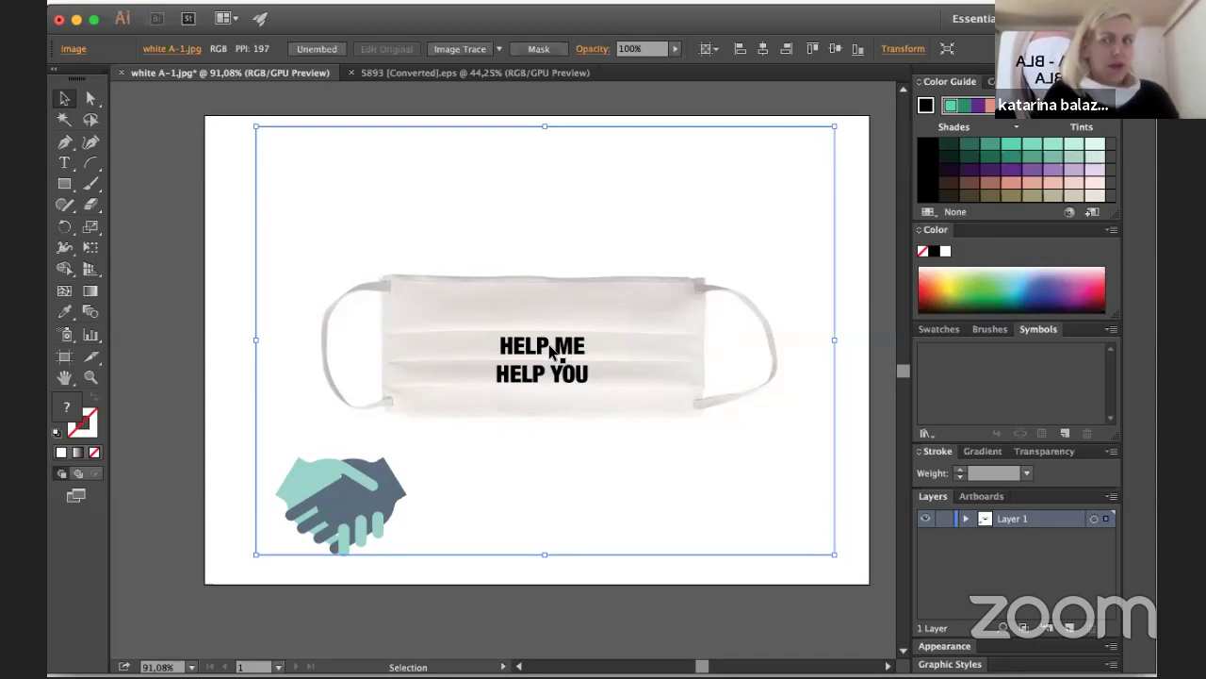
# - Delete the handshake graphic beneath the white mask, keeping the slogan on it
pyautogui.click(350, 517)
pyautogui.press('Delete')
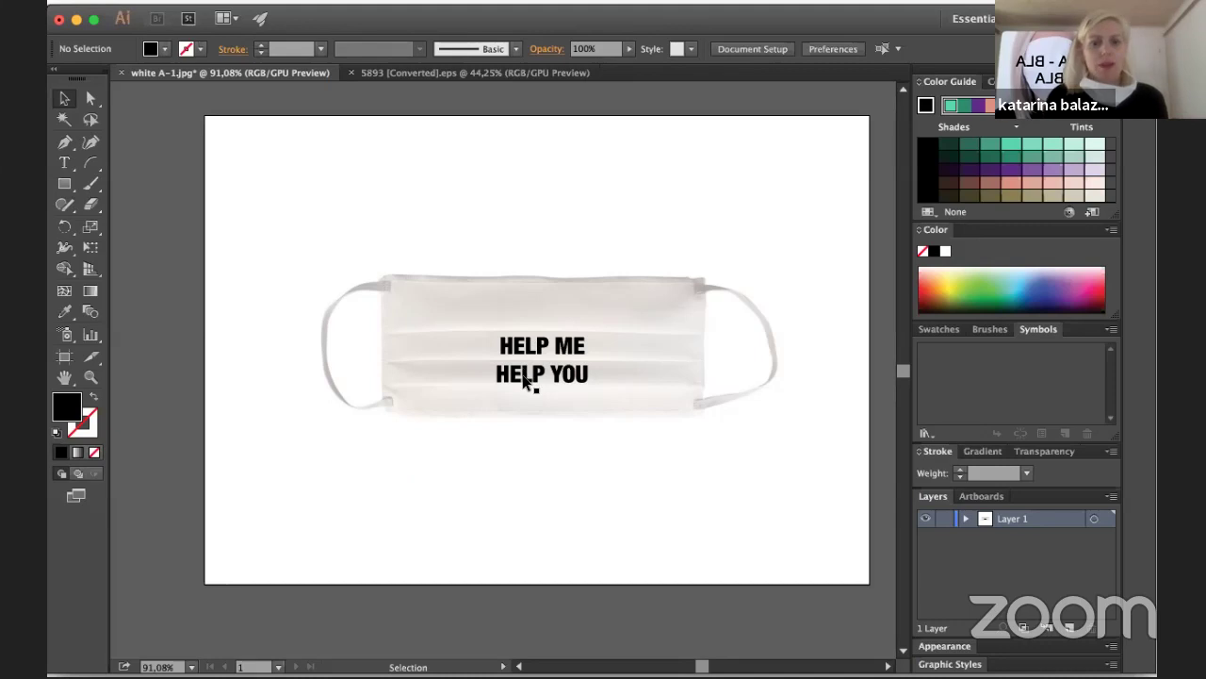
pyautogui.click(542, 353)
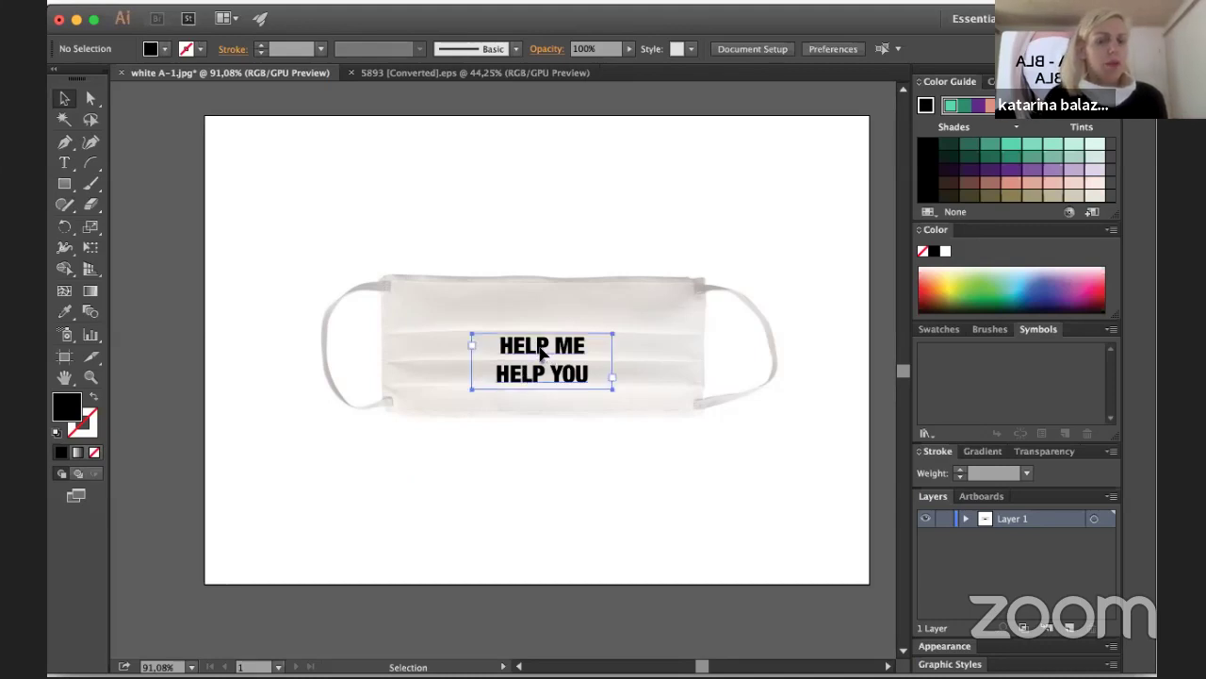
pyautogui.click(626, 478)
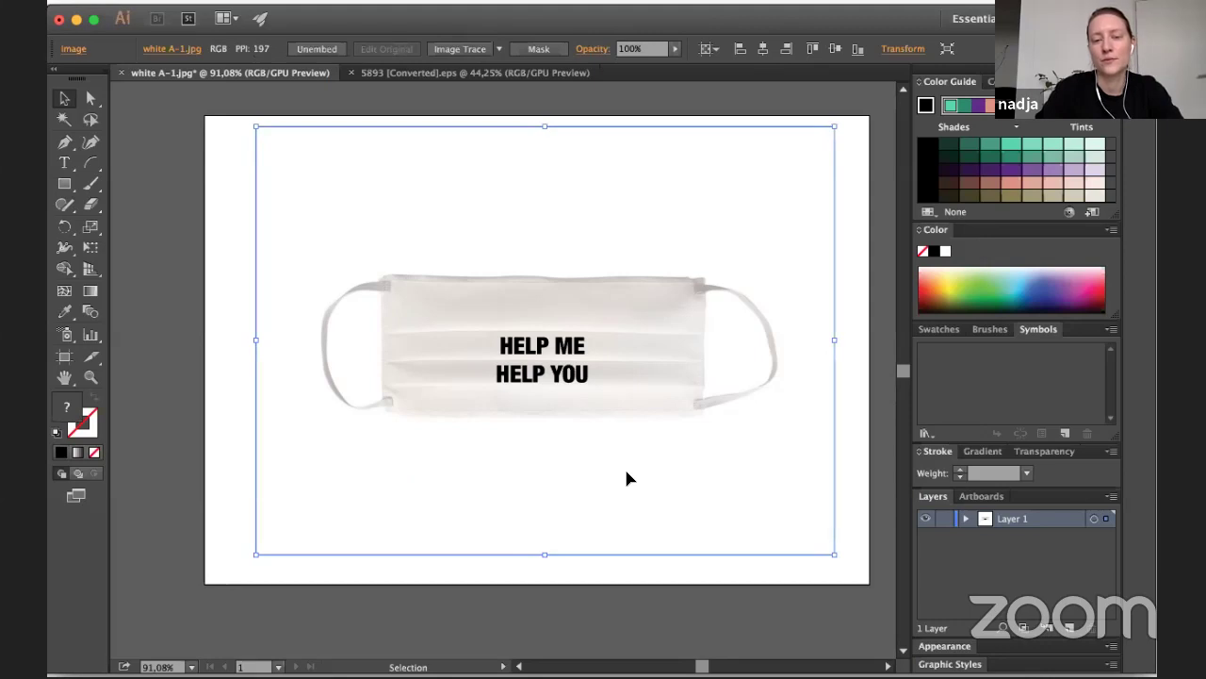
# - Insert "AND I WILL" before "HELP YOU" in the second line of the mask's slogan
pyautogui.press('t')
pyautogui.click(514, 375)
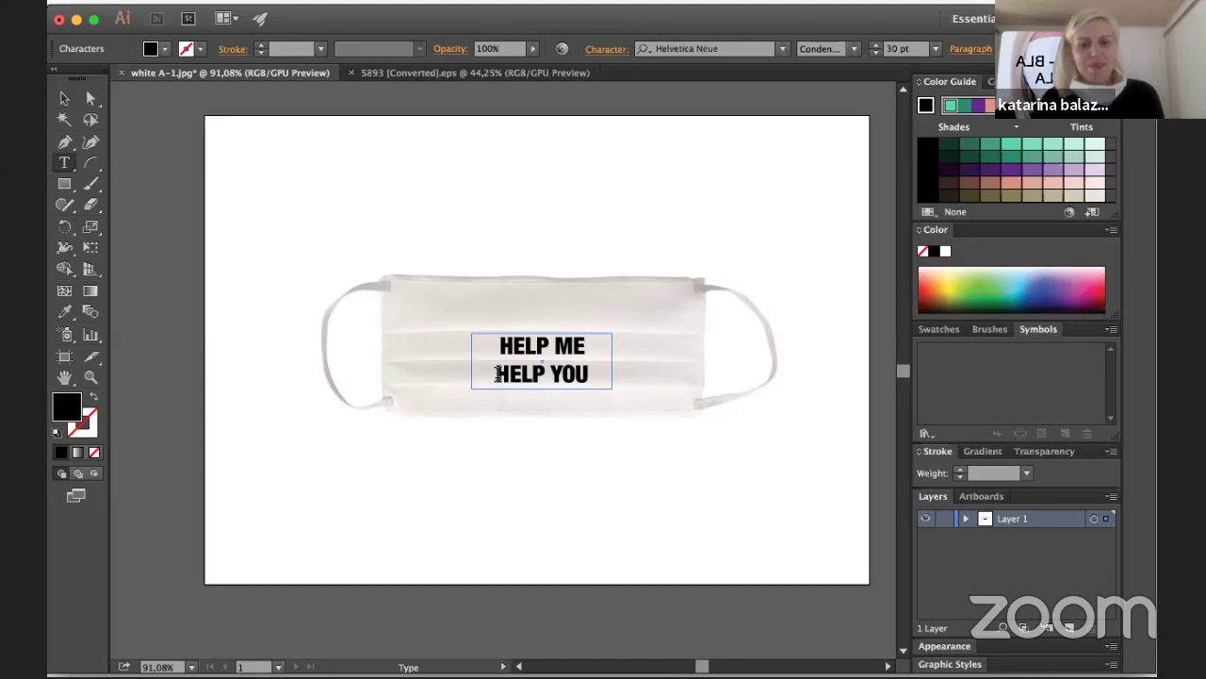
pyautogui.click(498, 374)
pyautogui.write('WIR')
pyautogui.press('BackSpace')
pyautogui.press('BackSpace')
pyautogui.press('BackSpace')
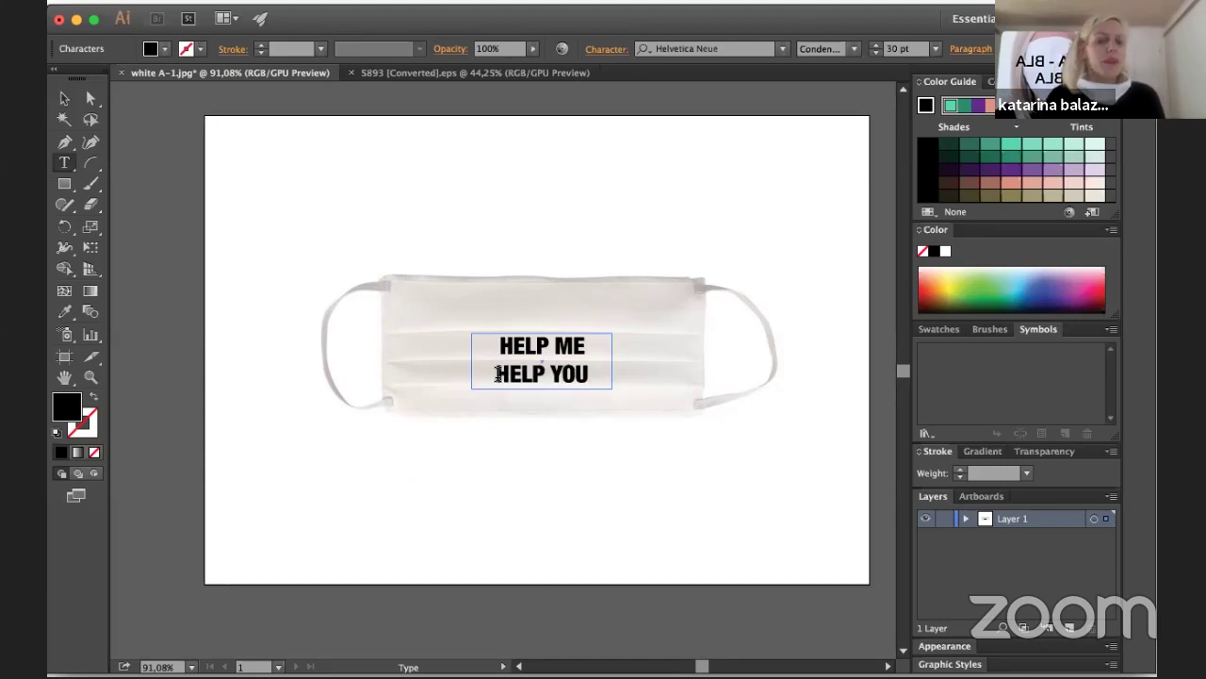
pyautogui.write('AND I ')
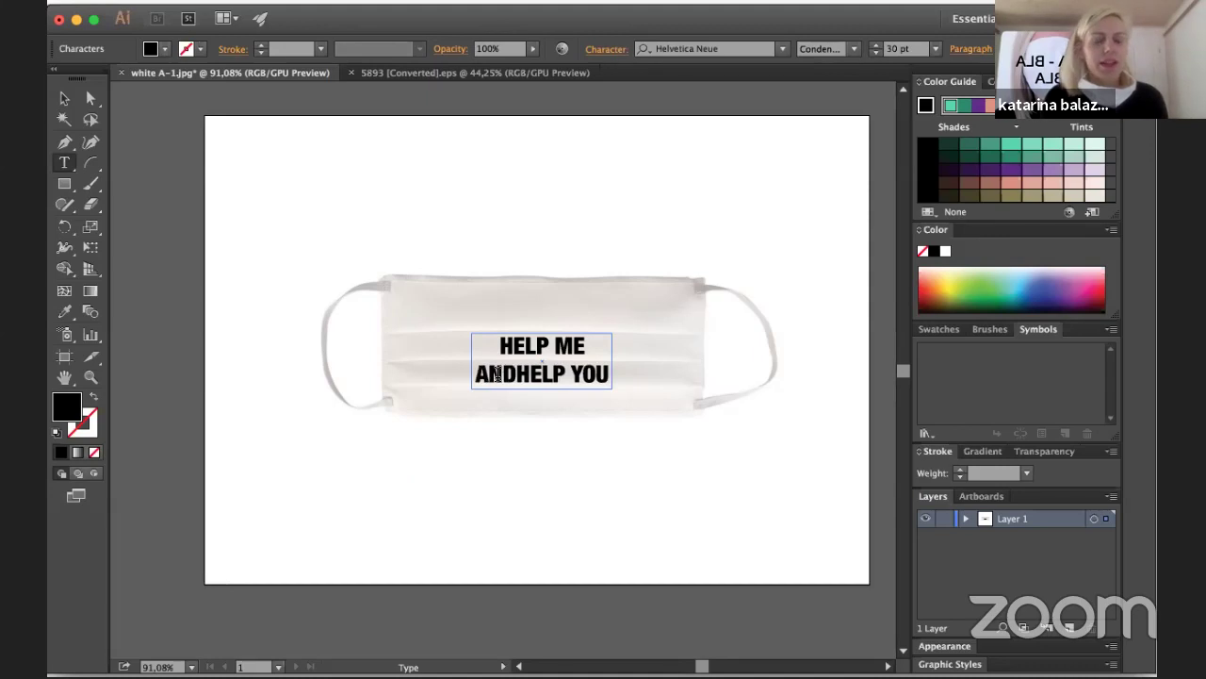
pyautogui.write('WILL')
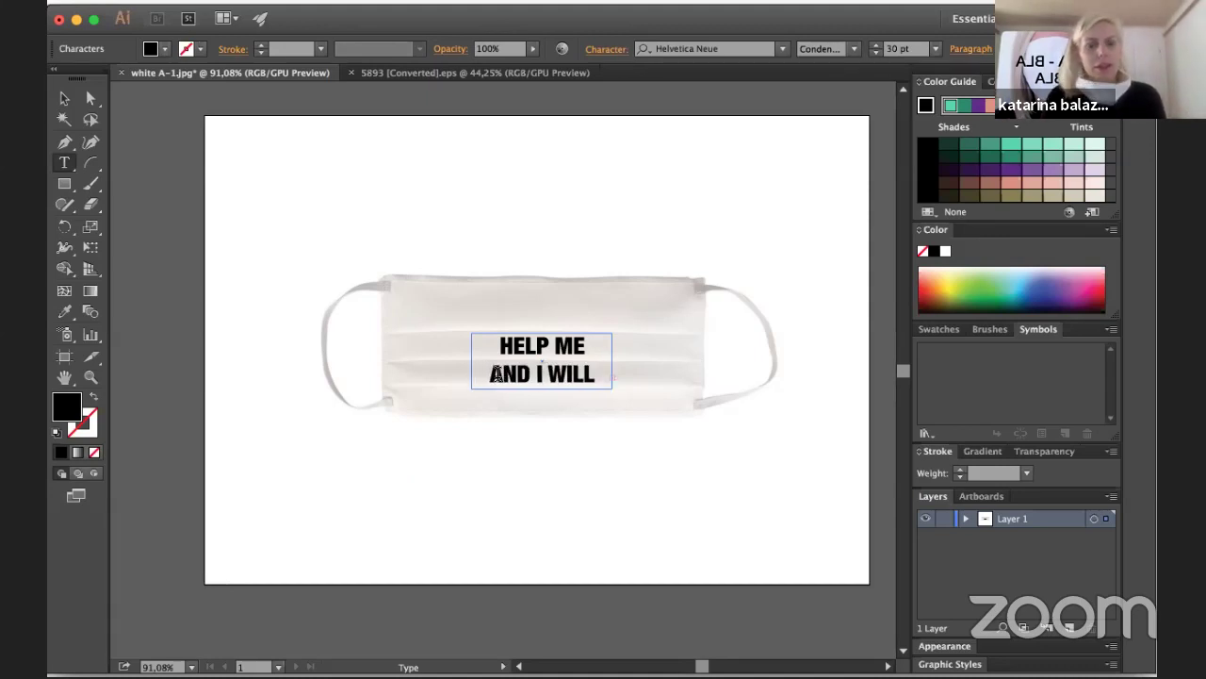
# - Enlarge the slogan's text frame until all of "HELP ME AND I WILL HELP YOU" fits, and centre it on the white mask
pyautogui.press('Escape')
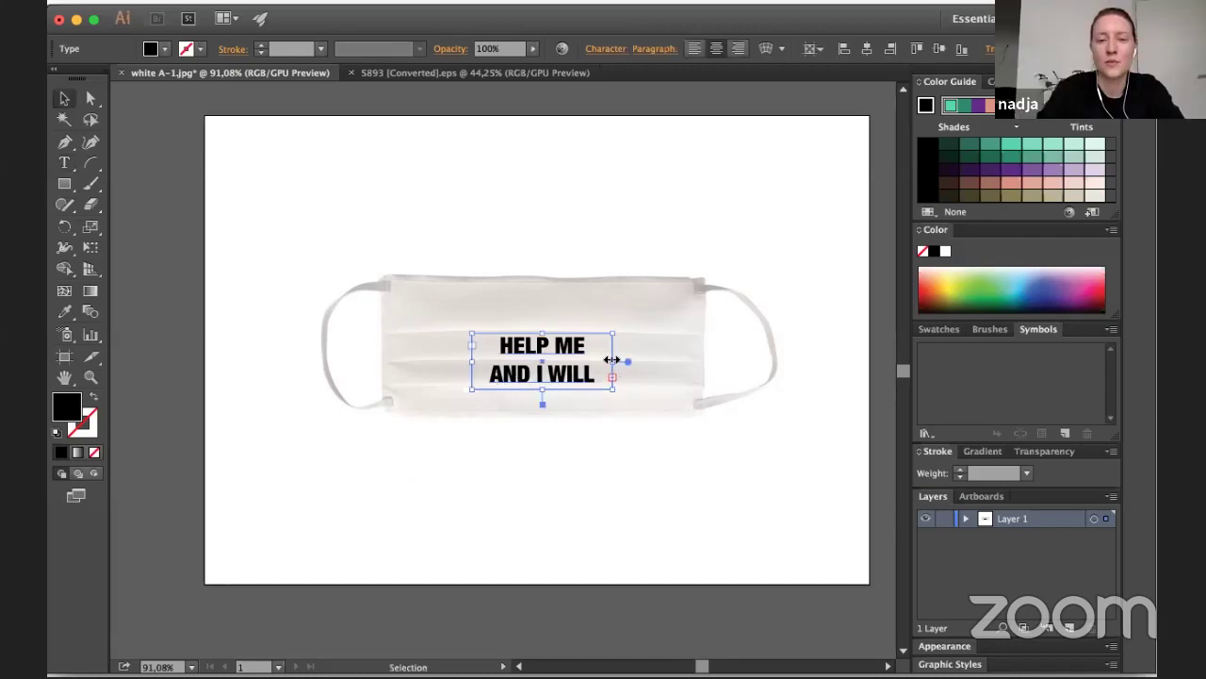
pyautogui.moveTo(617, 360); pyautogui.dragTo(662, 361)
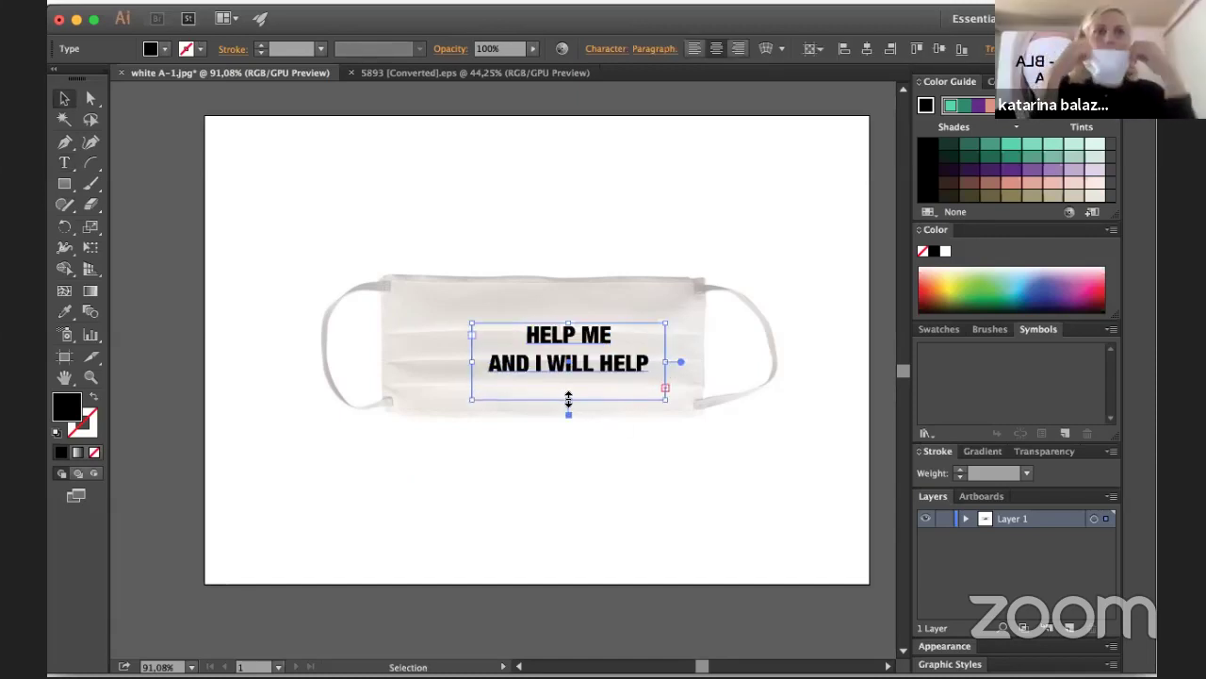
pyautogui.moveTo(566, 405); pyautogui.dragTo(569, 404)
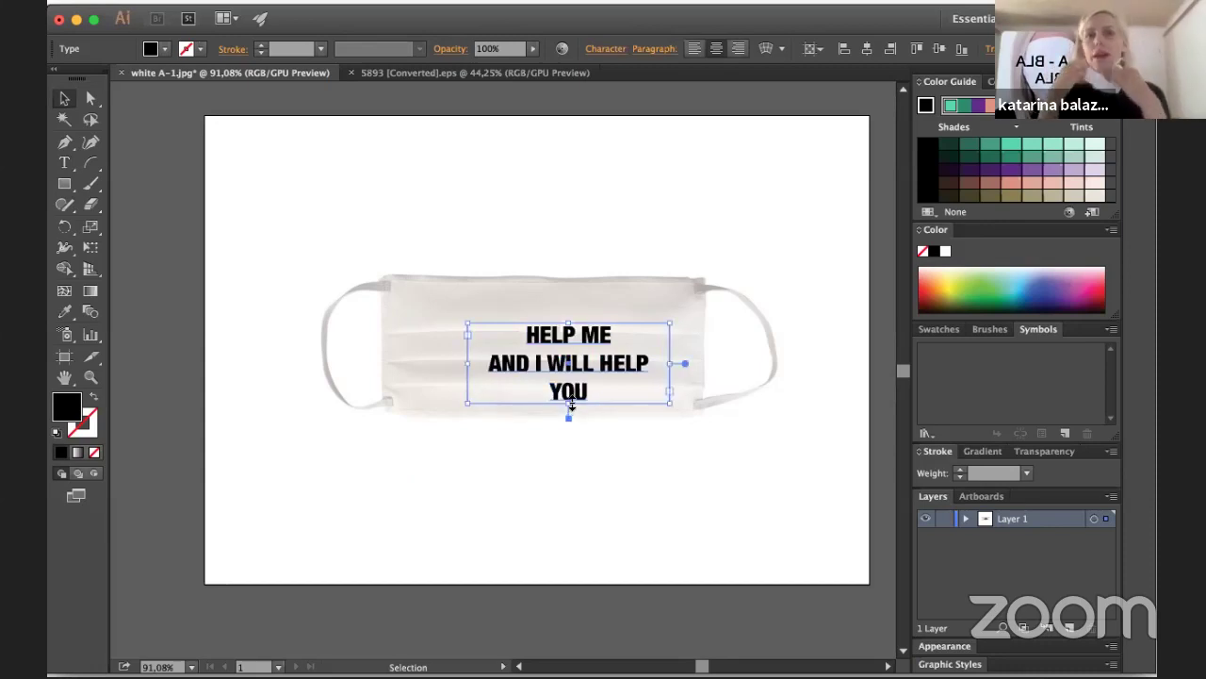
pyautogui.moveTo(597, 364); pyautogui.dragTo(575, 371)
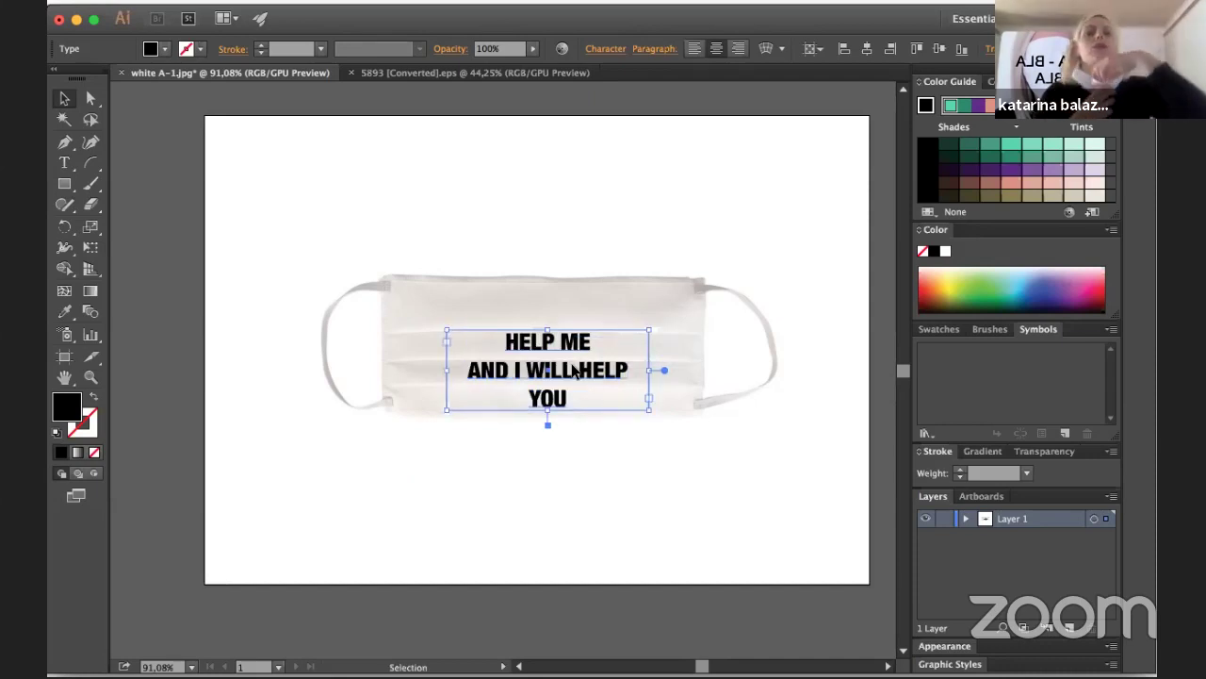
pyautogui.click(590, 448)
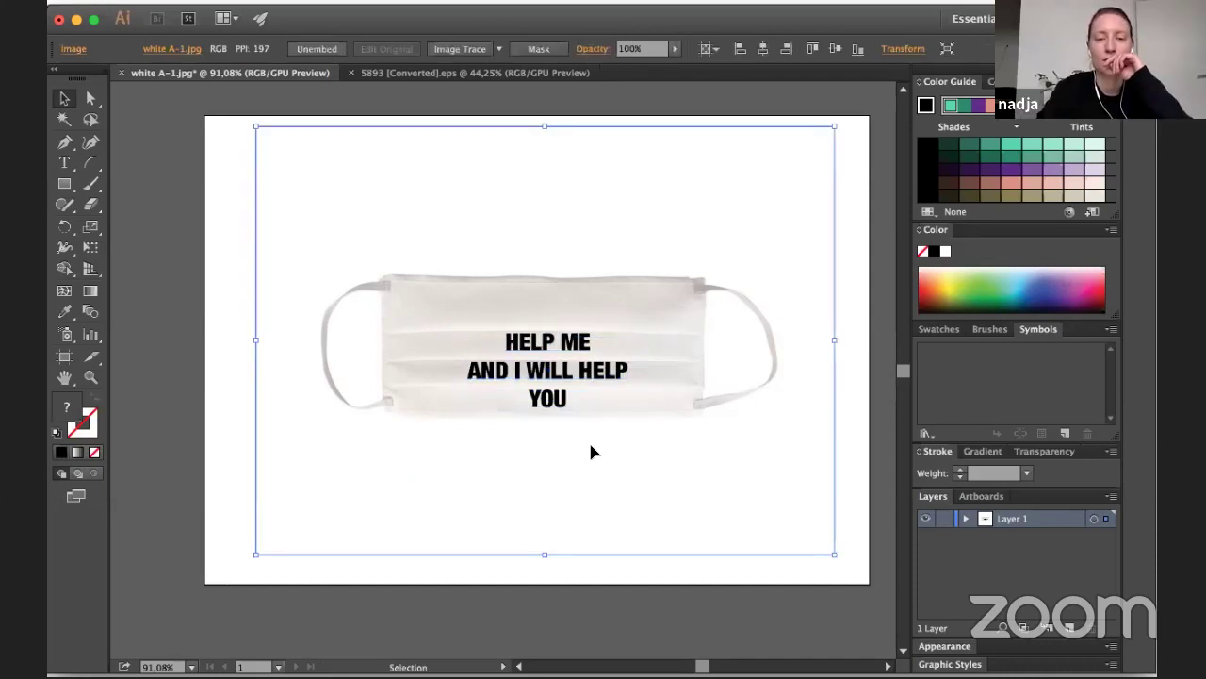
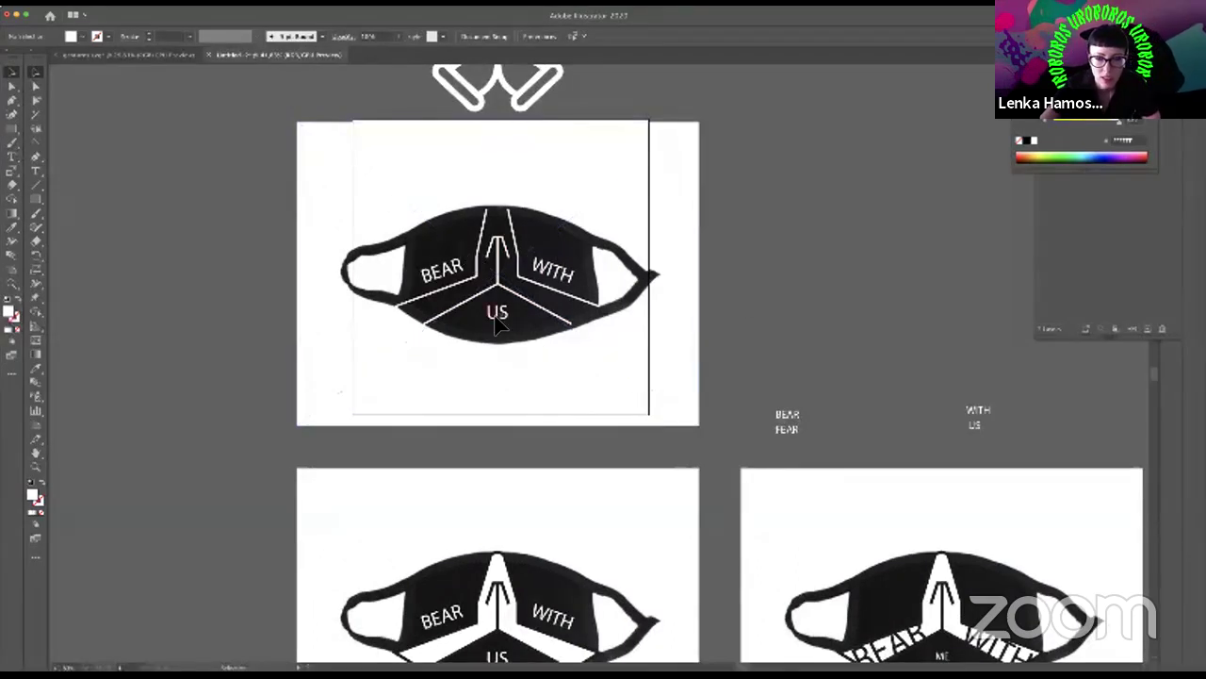
# - Look over the black praying-hands mask variants, comparing how the "BEAR WITH US" and "BEAR WITH ME" lettering is placed
pyautogui.moveTo(772, 356); pyautogui.dragTo(737, 197)
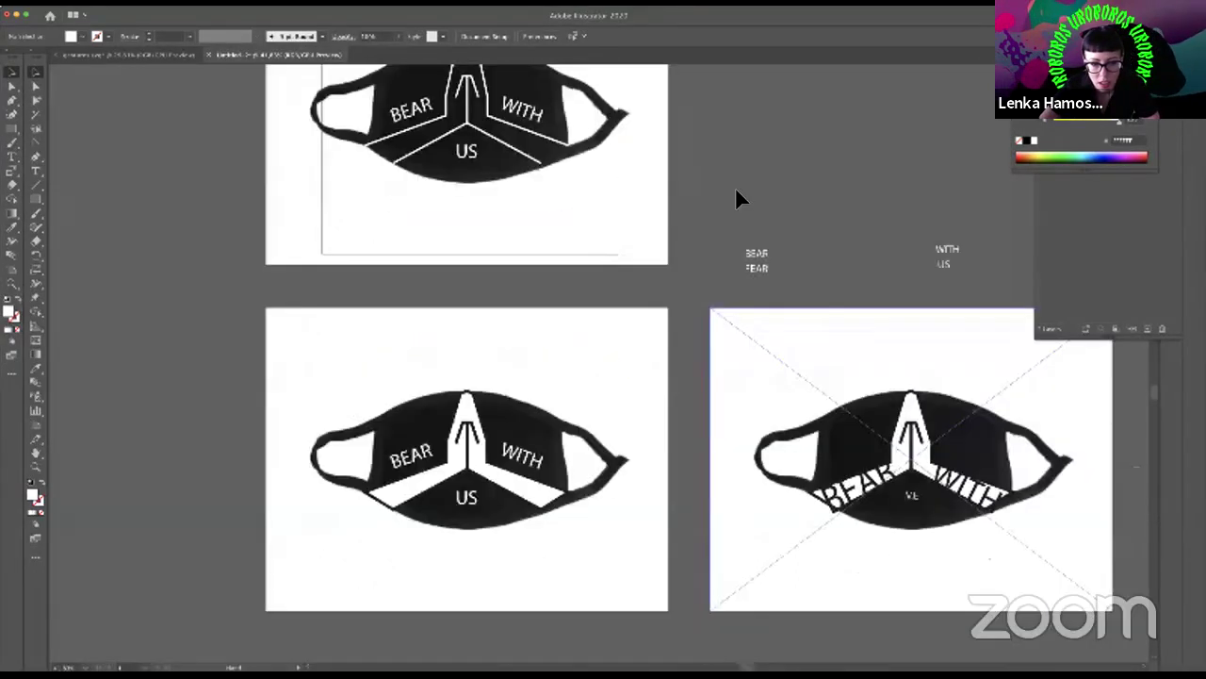
pyautogui.moveTo(697, 465); pyautogui.dragTo(697, 390)
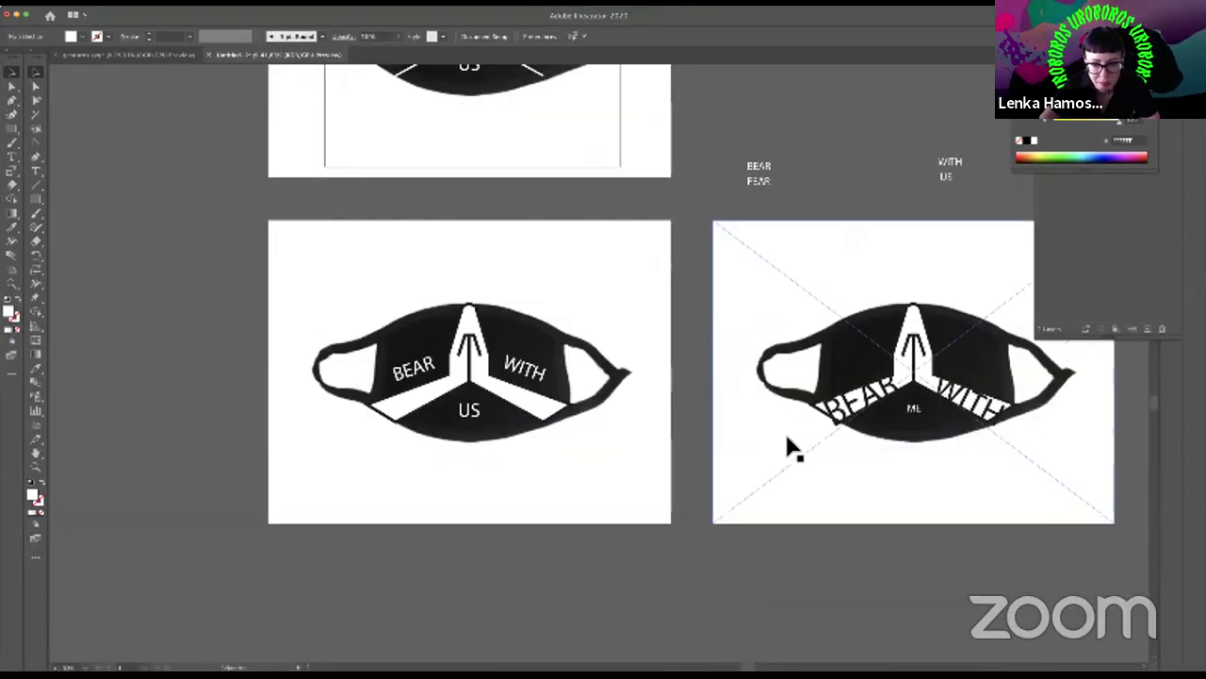
pyautogui.moveTo(867, 463); pyautogui.dragTo(681, 509)
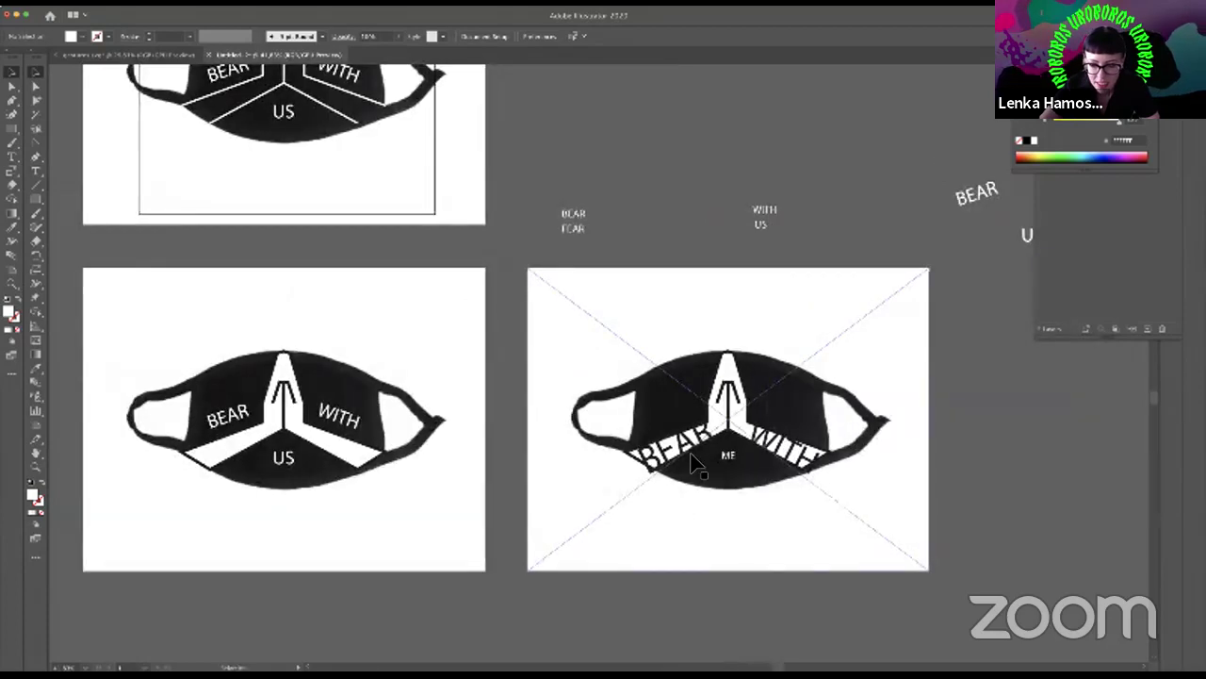
pyautogui.click(686, 452)
pyautogui.hscroll(3, 801, 447)
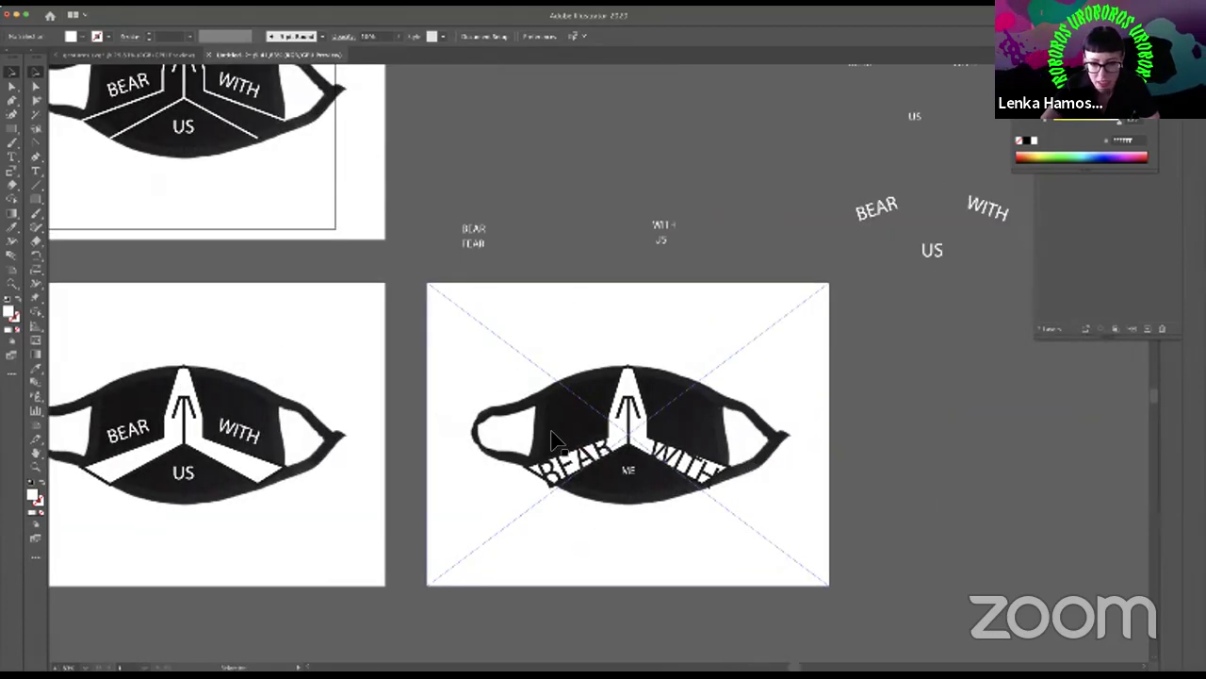
pyautogui.hotkey('ctrl', 'shift', 'a')
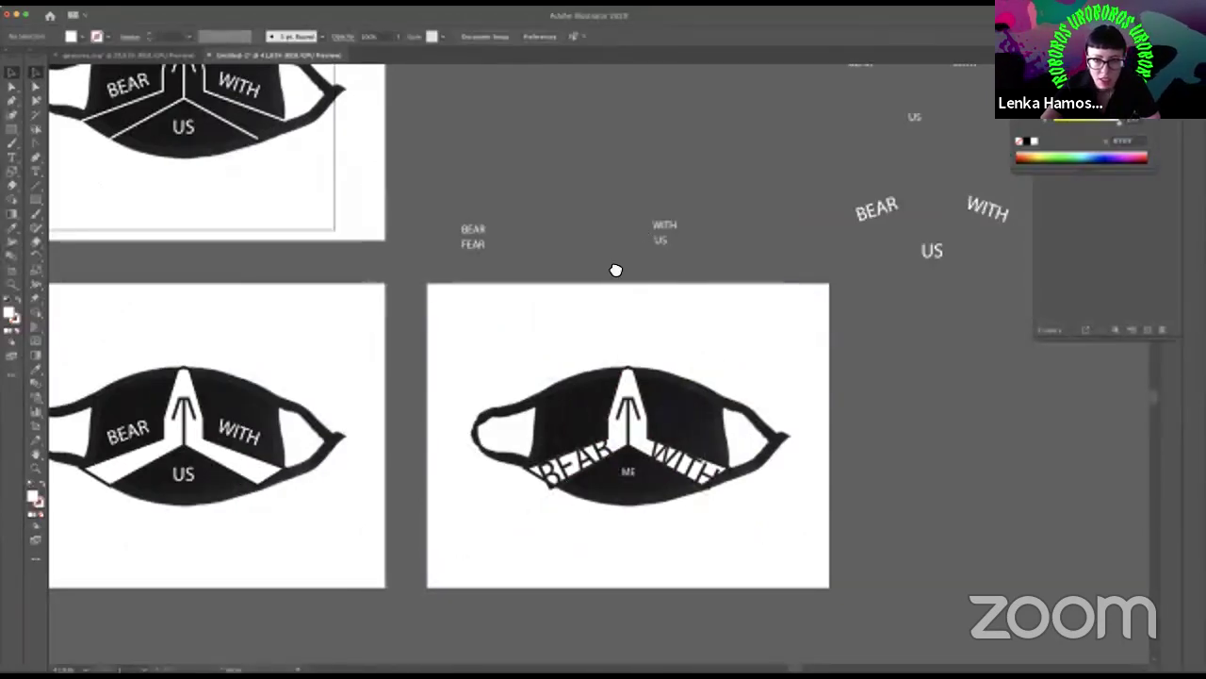
pyautogui.moveTo(617, 270); pyautogui.dragTo(641, 295)
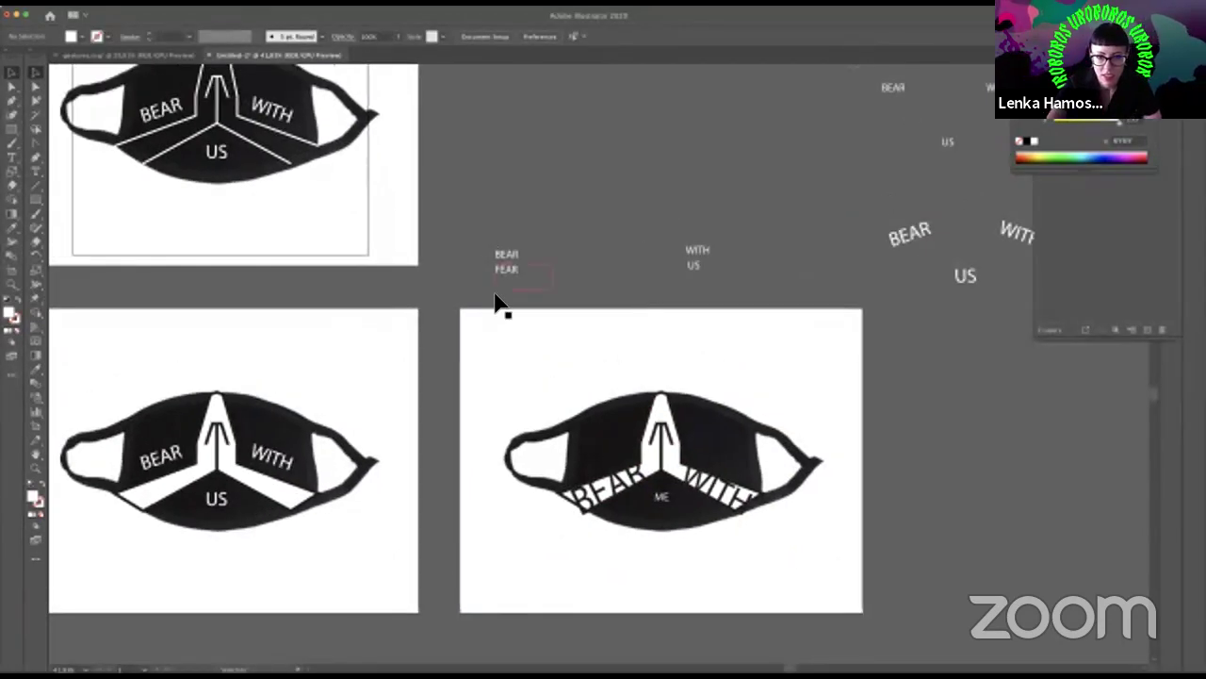
# - Examine the loose words "BEAR" and "FEAR" up close, and compare them with the lettering on the mask variants
pyautogui.scroll(1, 498, 304)
pyautogui.scroll(5, 504, 274)
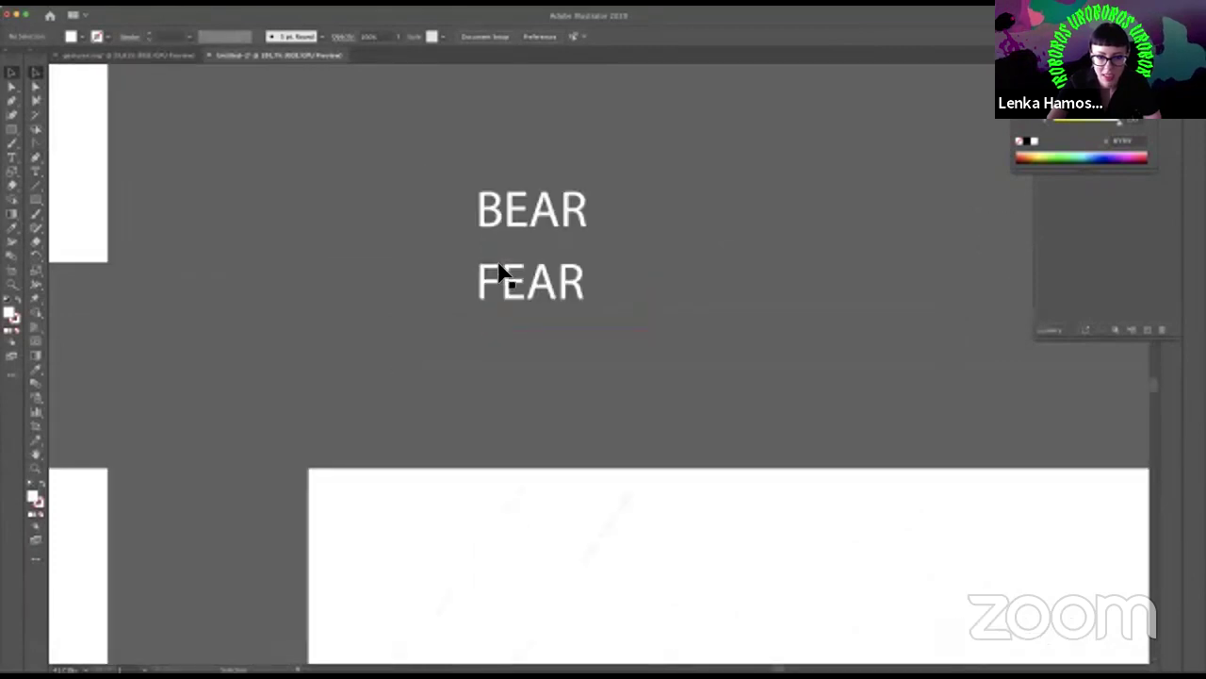
pyautogui.scroll(2, 613, 283)
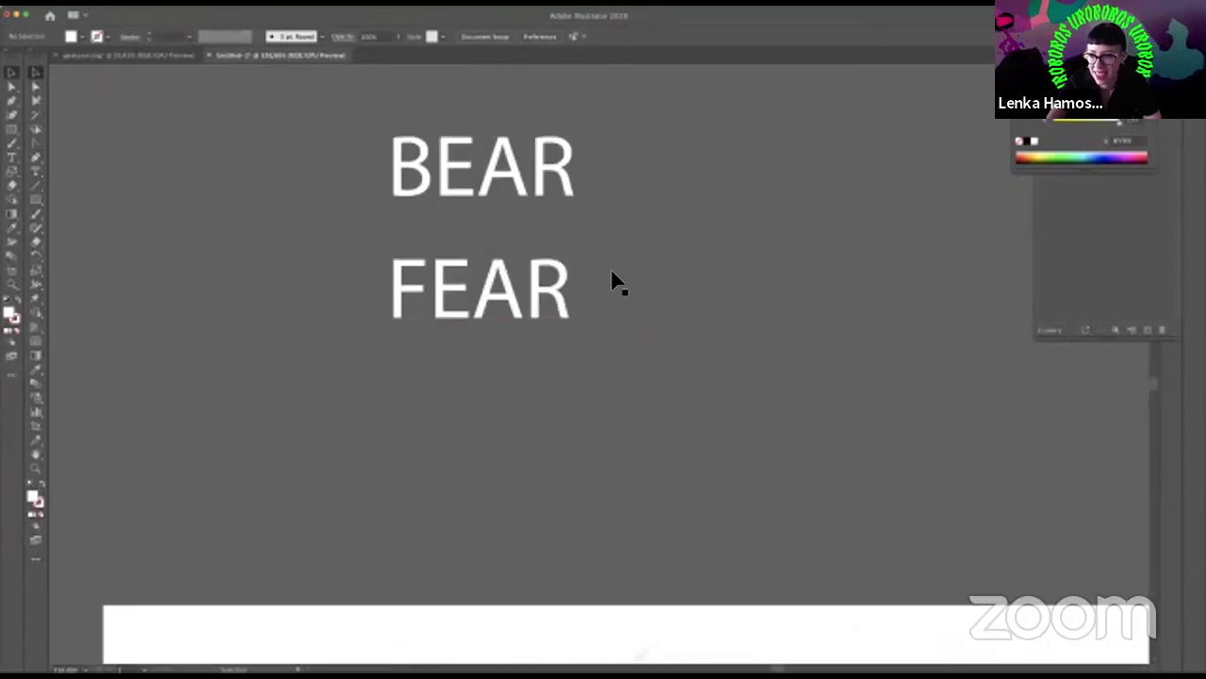
pyautogui.scroll(-4, 613, 283)
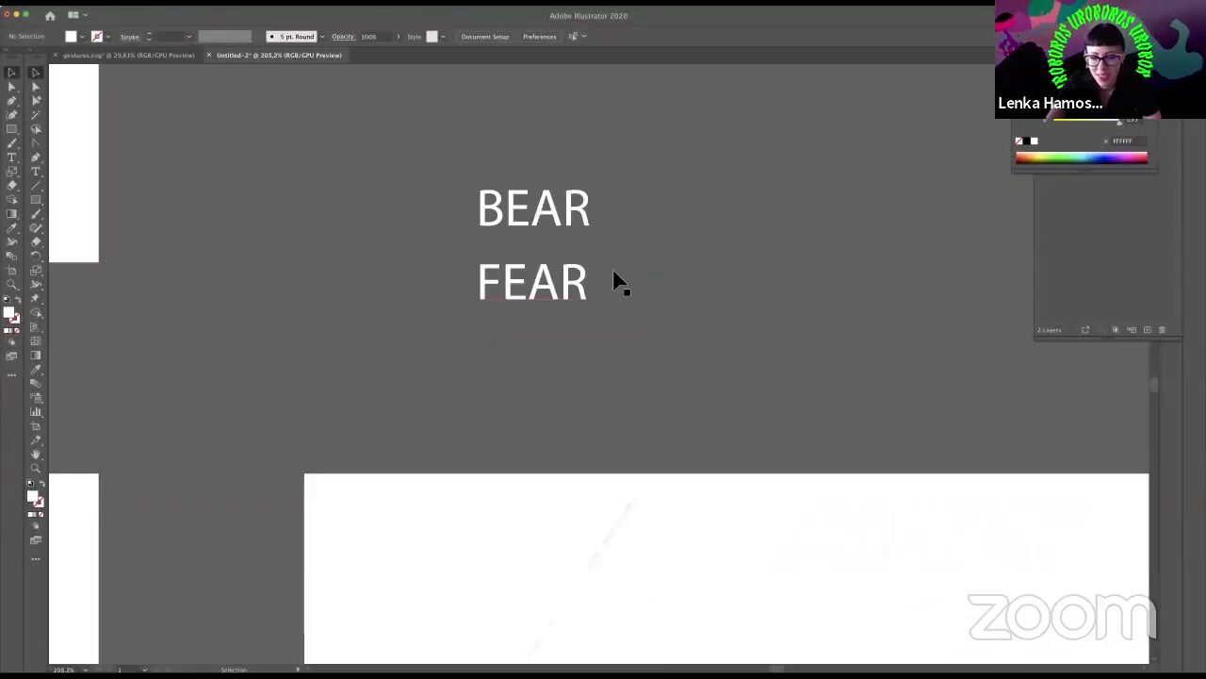
pyautogui.scroll(-5, 613, 283)
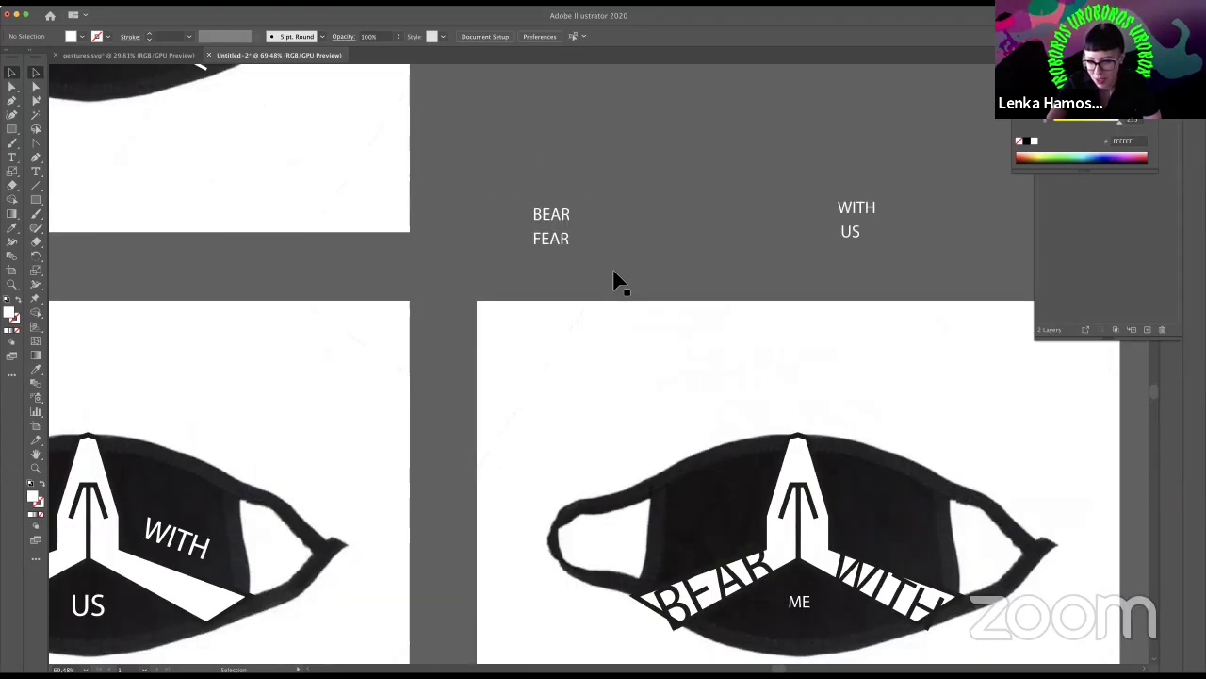
pyautogui.hscroll(2, 617, 280)
pyautogui.scroll(-1, 617, 281)
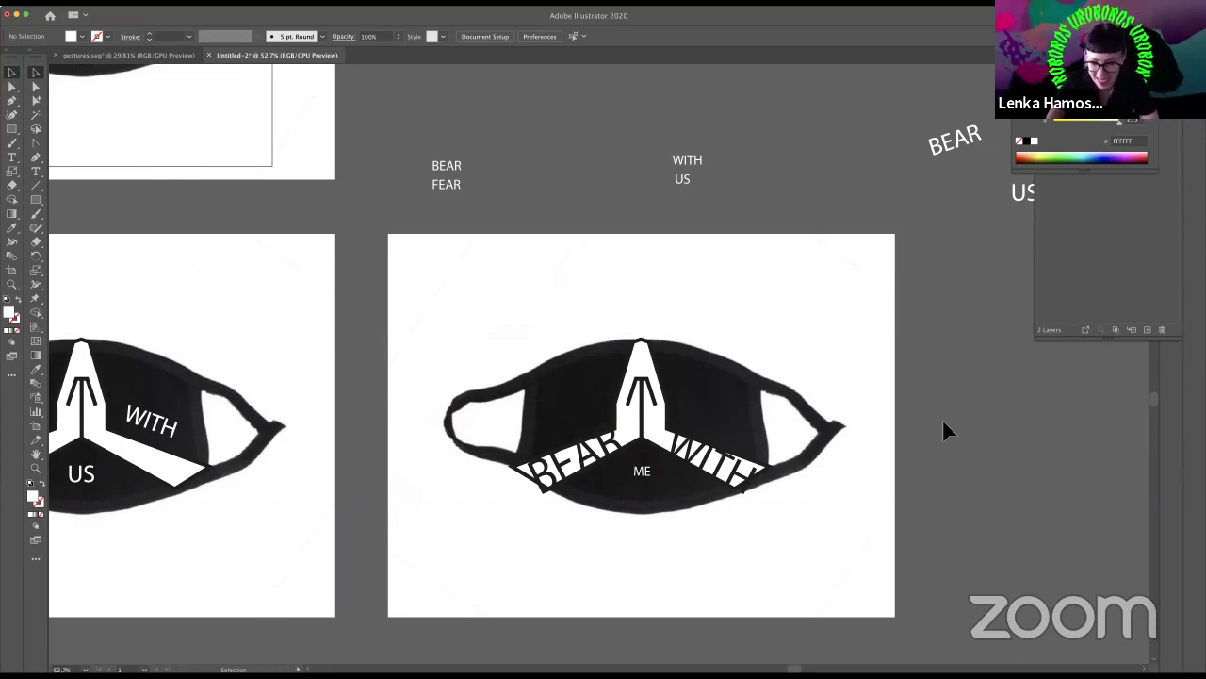
pyautogui.scroll(-2, 943, 422)
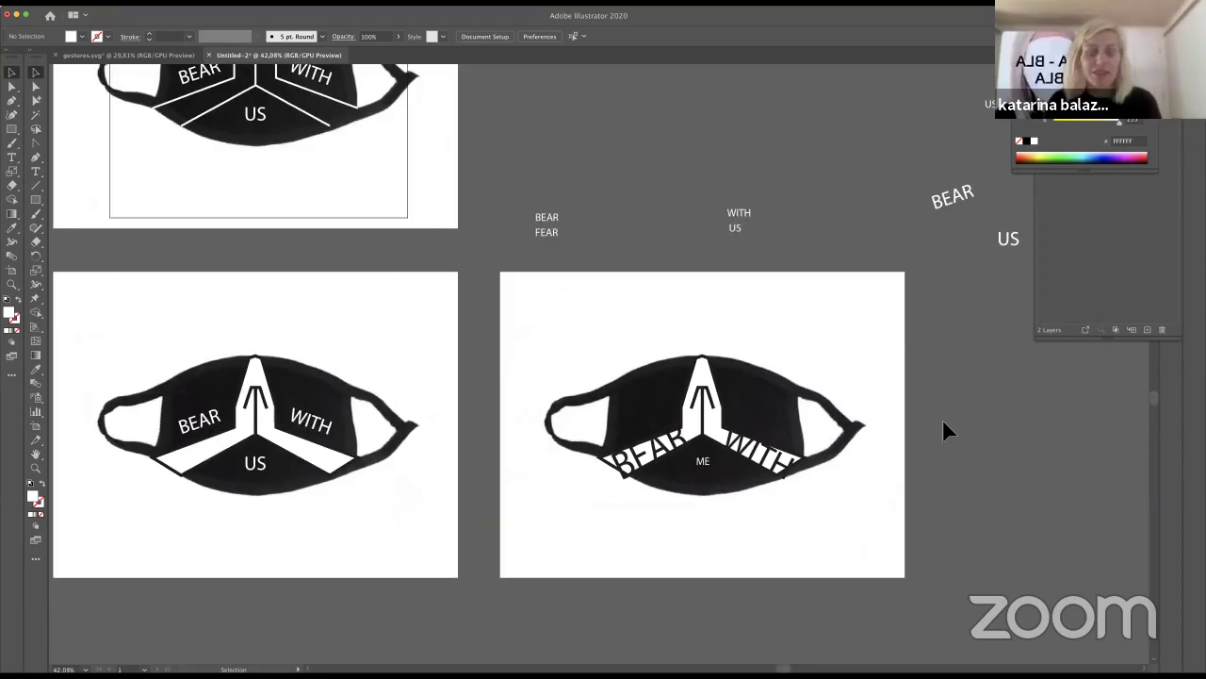
pyautogui.hscroll(2, 942, 419)
pyautogui.scroll(2, 943, 419)
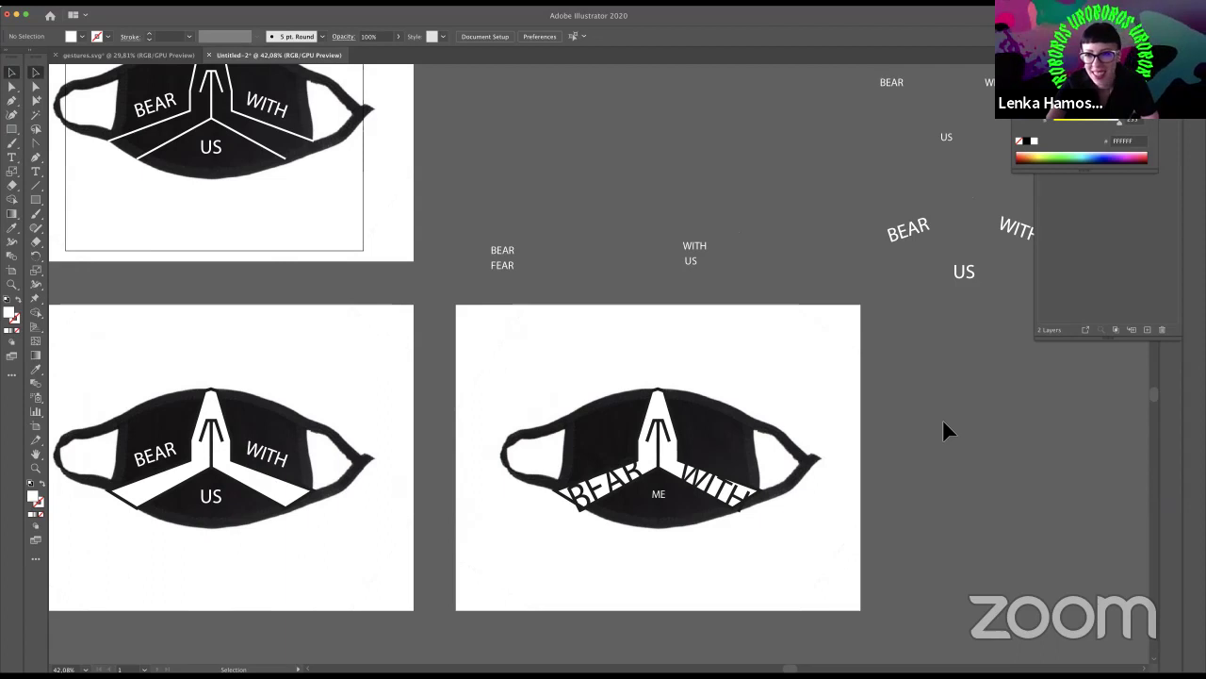
pyautogui.scroll(-2, 940, 418)
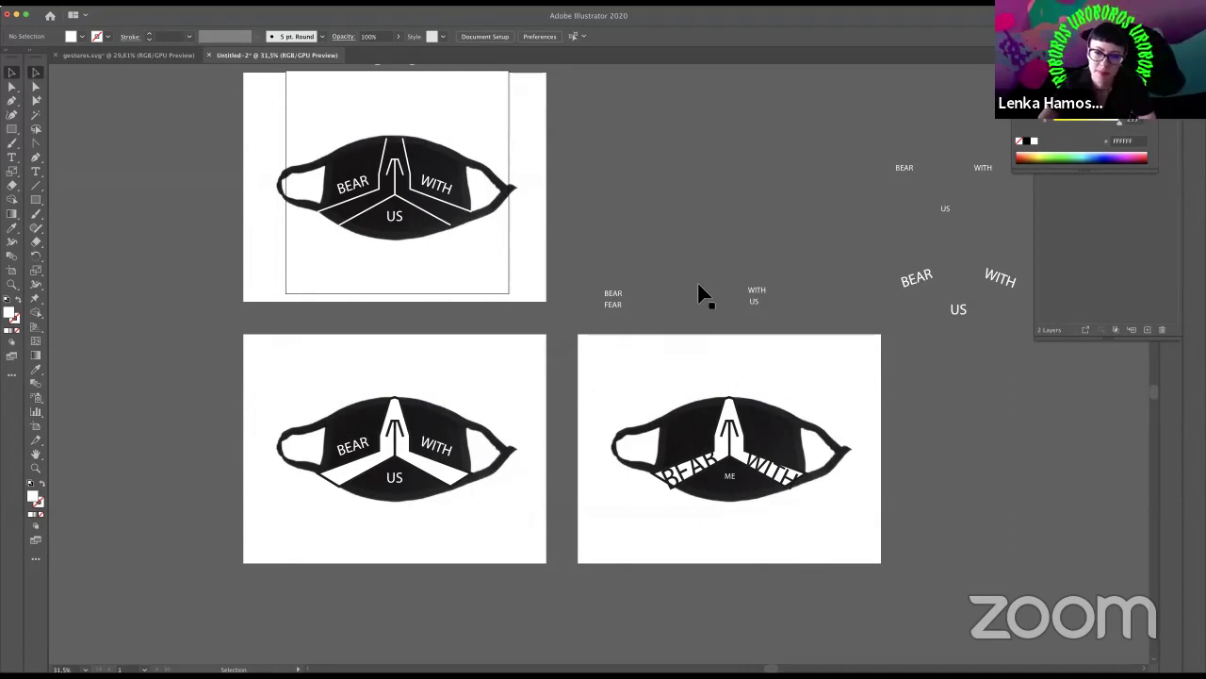
# - Move the loose word "US" onto the mask with lettering inside the white bands, directly beneath "ME"
pyautogui.hscroll(3, 670, 266)
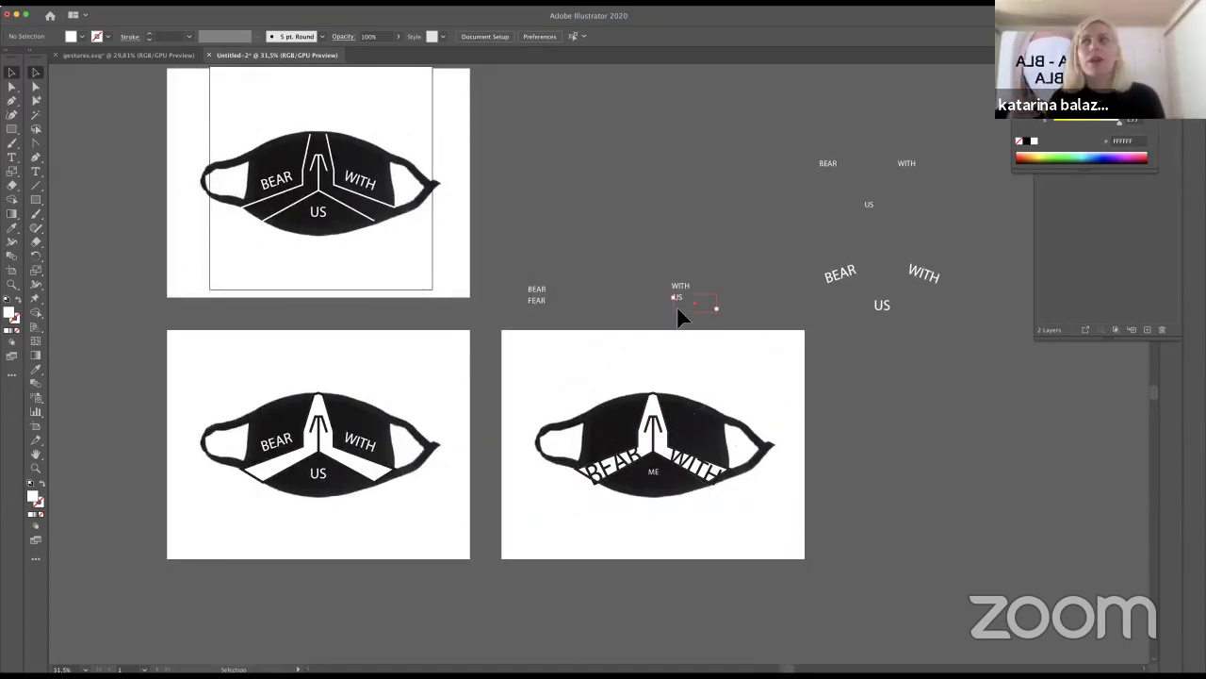
pyautogui.moveTo(678, 308); pyautogui.dragTo(665, 491)
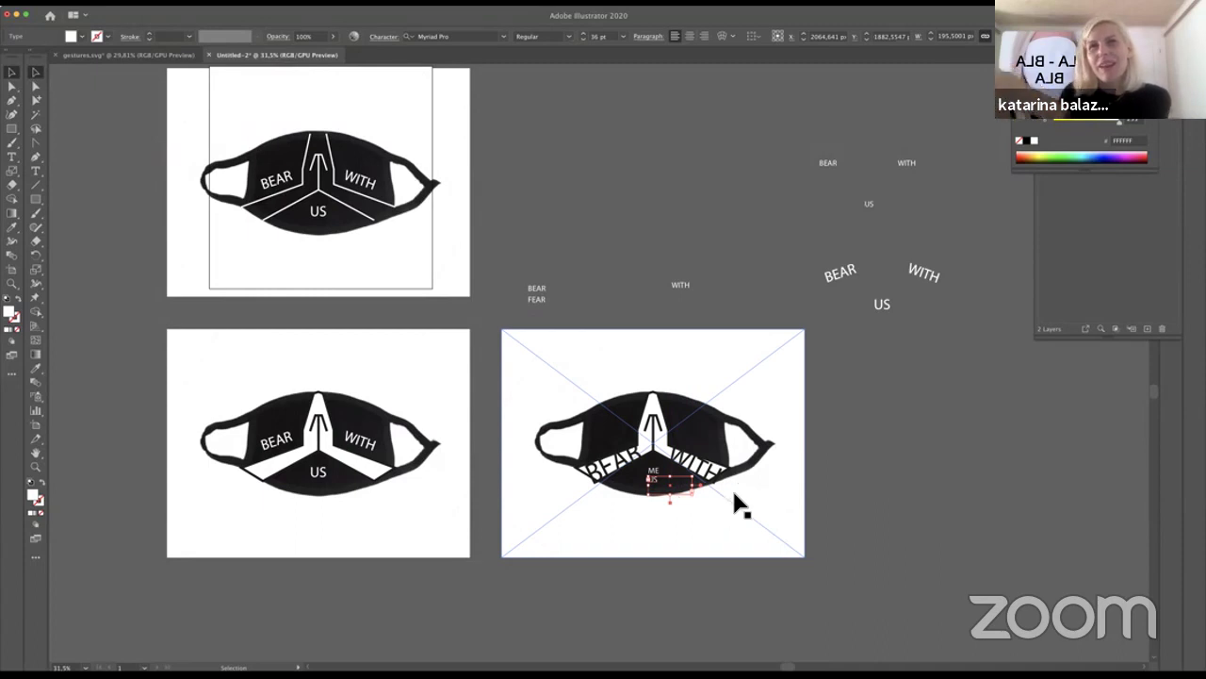
pyautogui.click(853, 460)
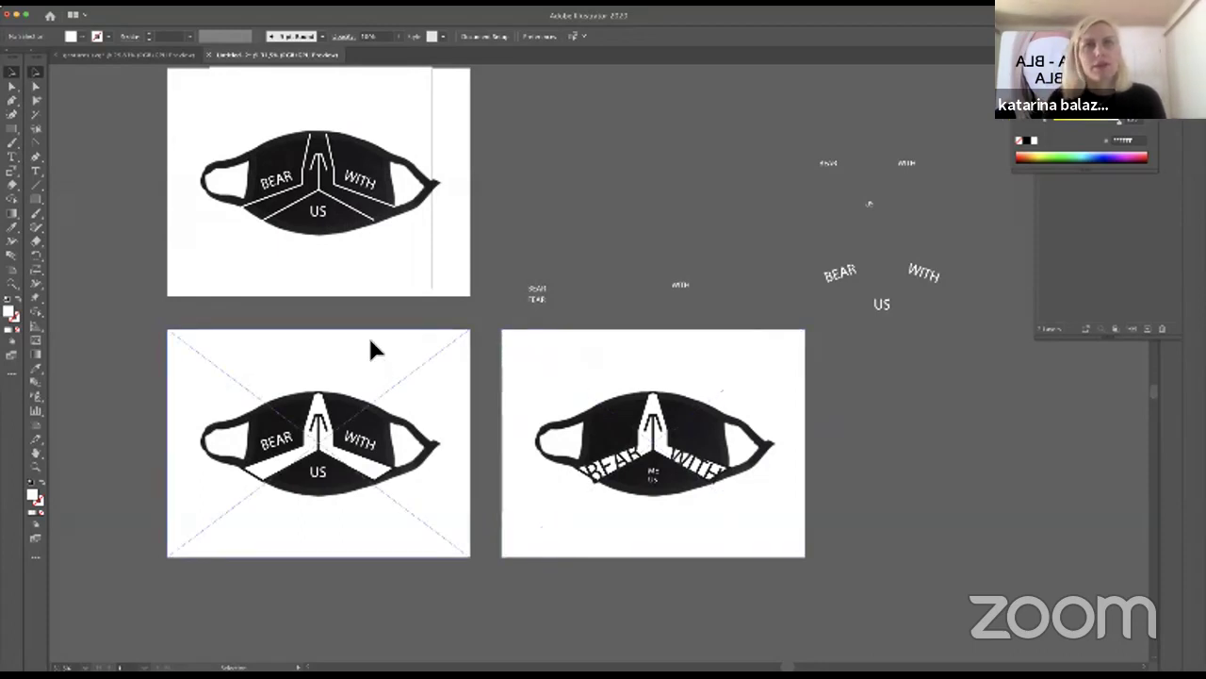
# - Duplicate the solid white praying-hands mask with its "BEAR WITH US" lettering and place the copy directly below the original
pyautogui.click(377, 369)
pyautogui.scroll(-5, 406, 377)
pyautogui.hscroll(-5, 406, 377)
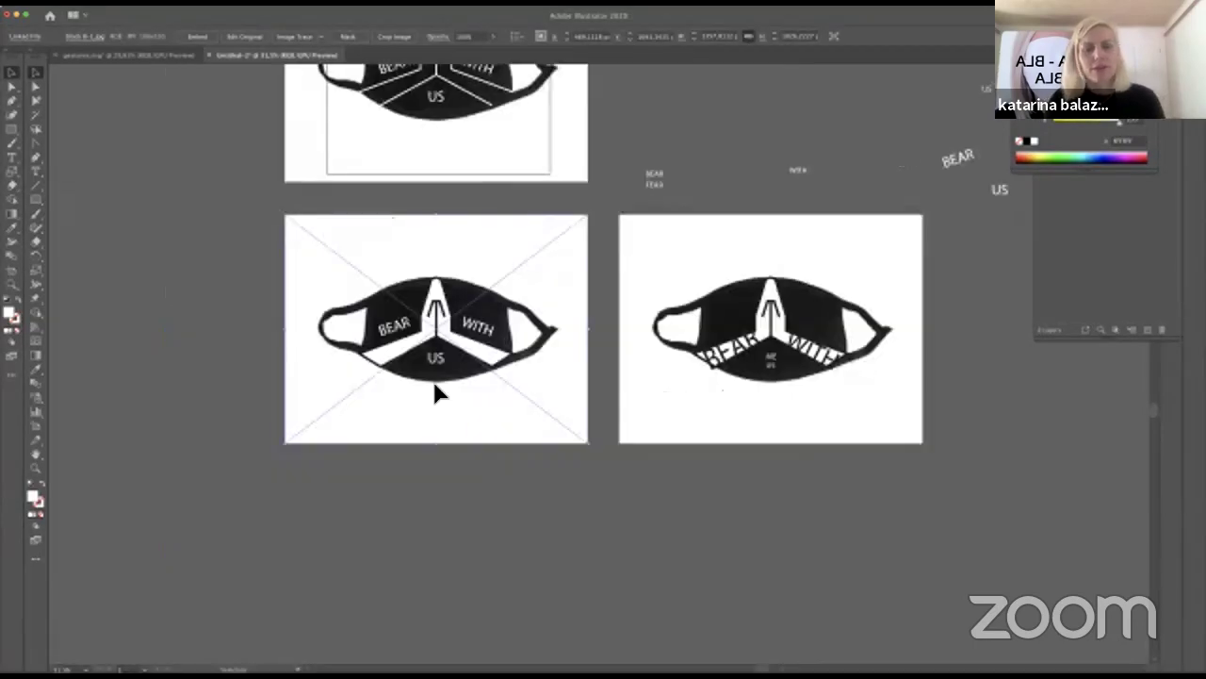
pyautogui.click(363, 324)
pyautogui.moveTo(537, 286); pyautogui.dragTo(636, 493)
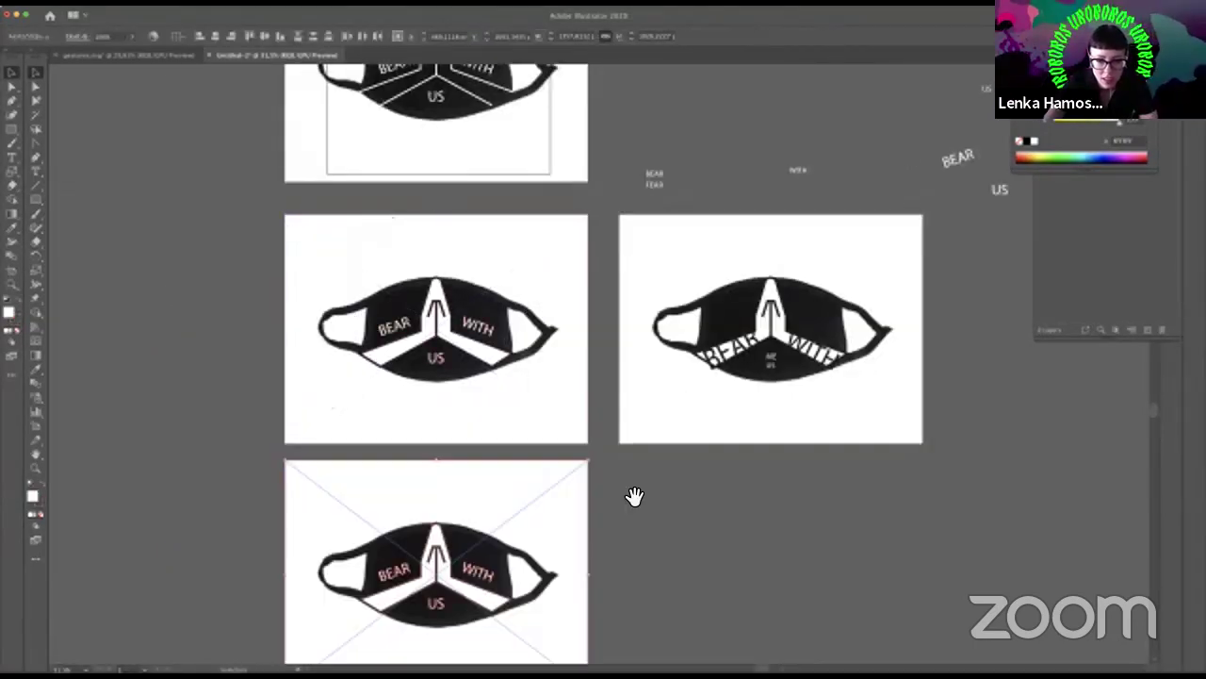
pyautogui.click(649, 515)
pyautogui.scroll(-3, 565, 452)
# - Delete the words "WITH", "BEAR" and "US" from the duplicated mask, leaving only the praying-hands graphic
pyautogui.click(503, 424)
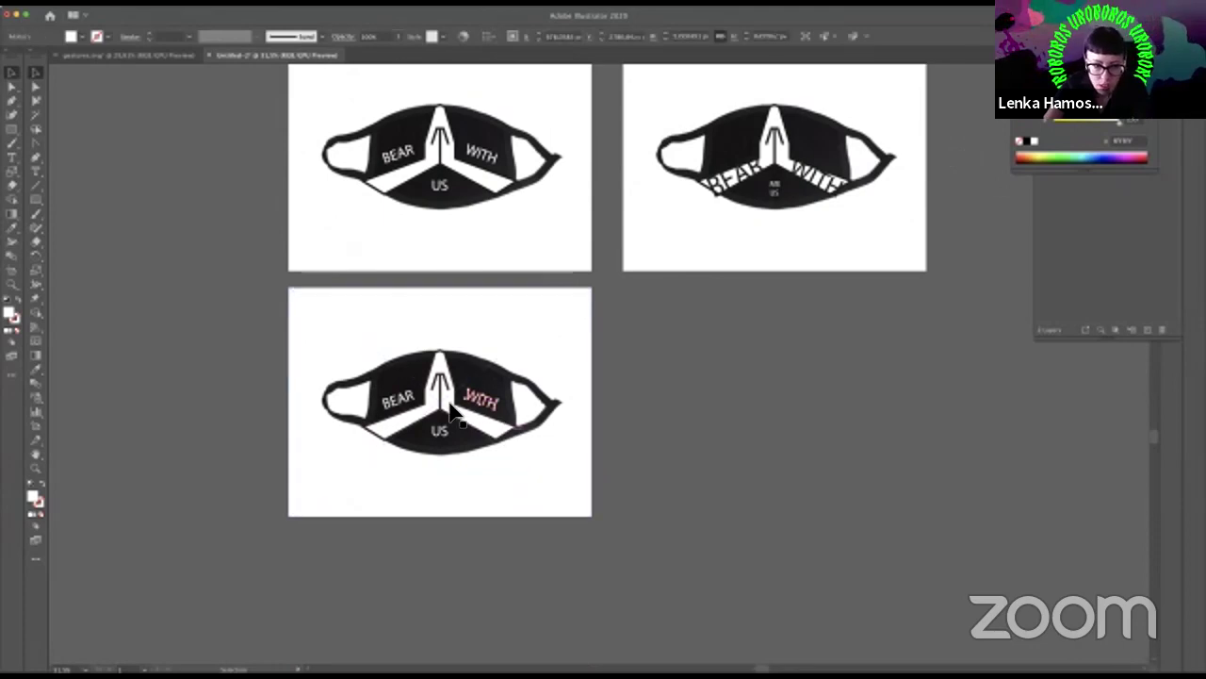
pyautogui.press('Delete')
pyautogui.click(398, 401)
pyautogui.press('Delete')
pyautogui.click(449, 436)
pyautogui.press('Delete')
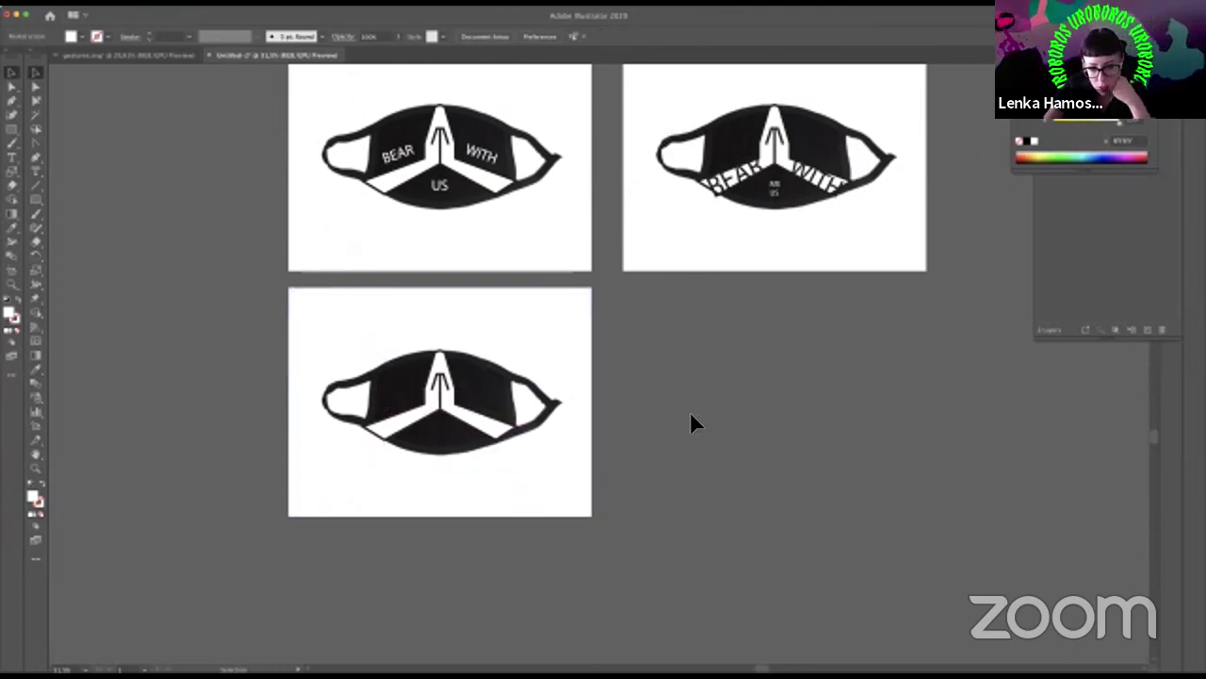
pyautogui.click(528, 434)
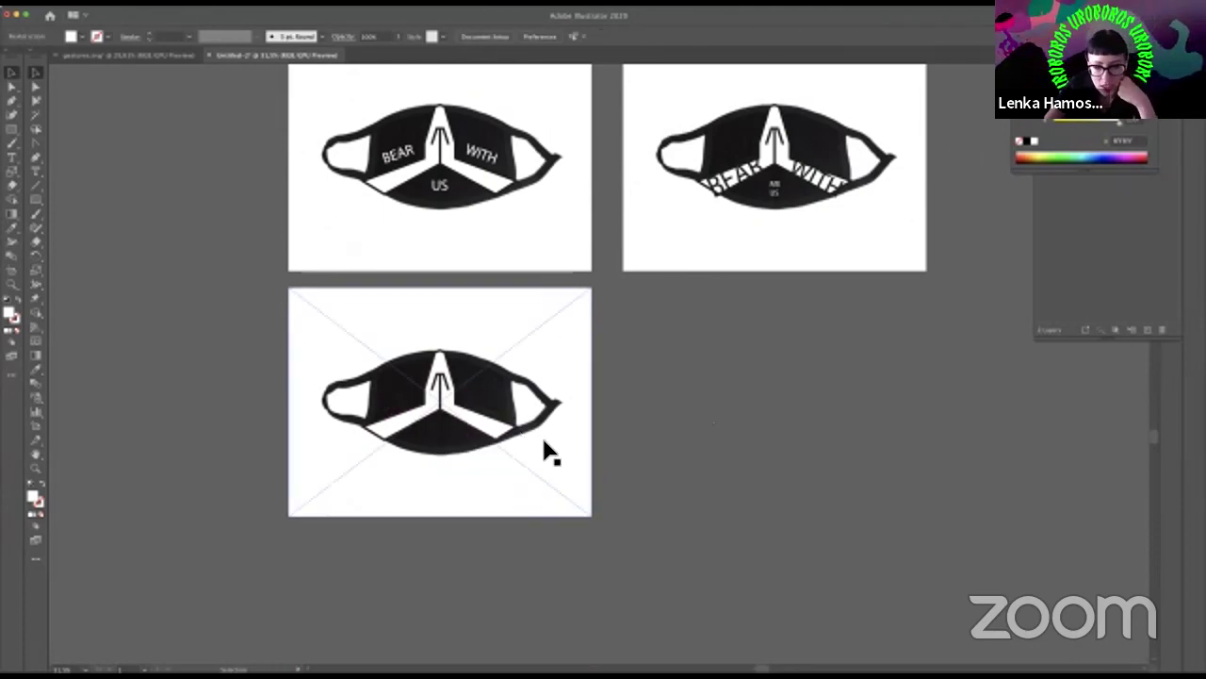
pyautogui.click(592, 407)
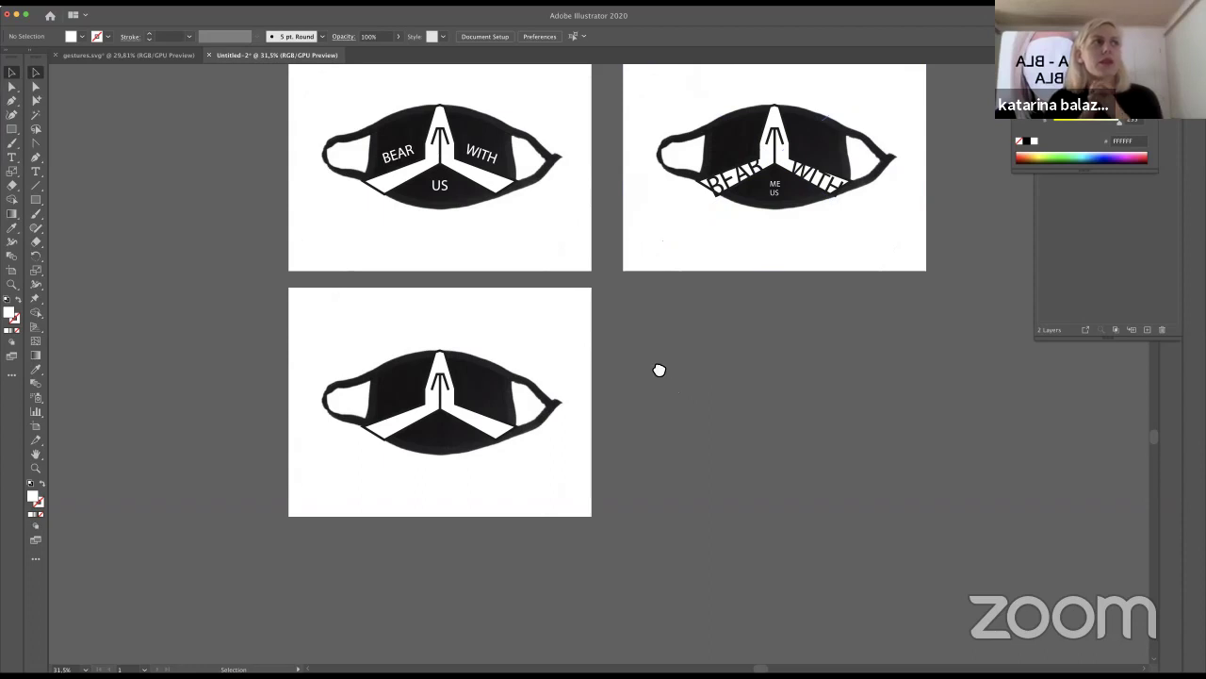
# - Review all the mask variants, from the text-free copy up to the outlined version and the original praying-hands icon
pyautogui.moveTo(659, 369); pyautogui.dragTo(731, 482)
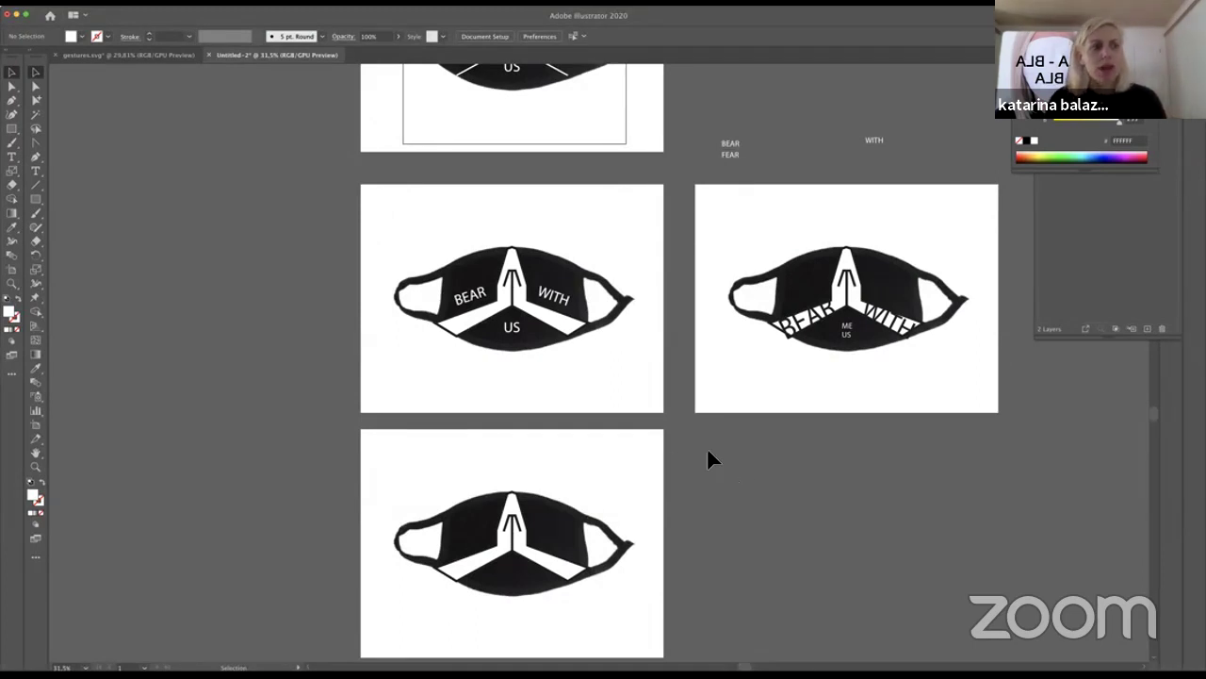
pyautogui.moveTo(711, 434); pyautogui.dragTo(650, 574)
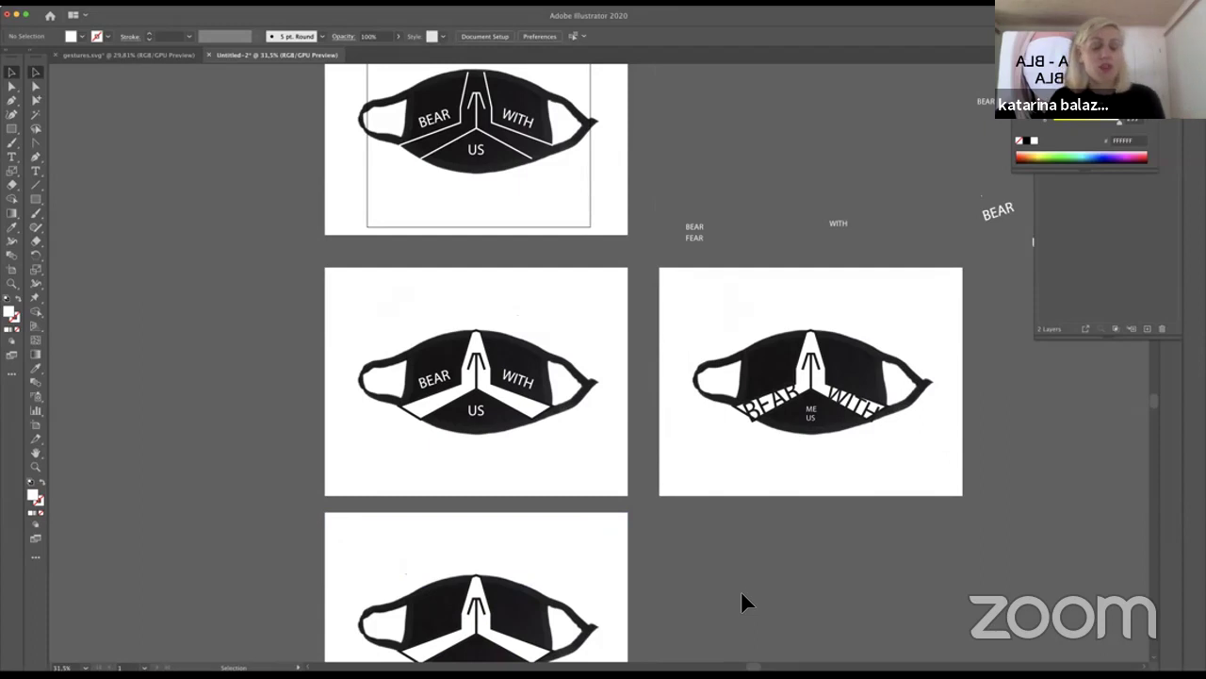
pyautogui.moveTo(744, 603); pyautogui.dragTo(747, 535)
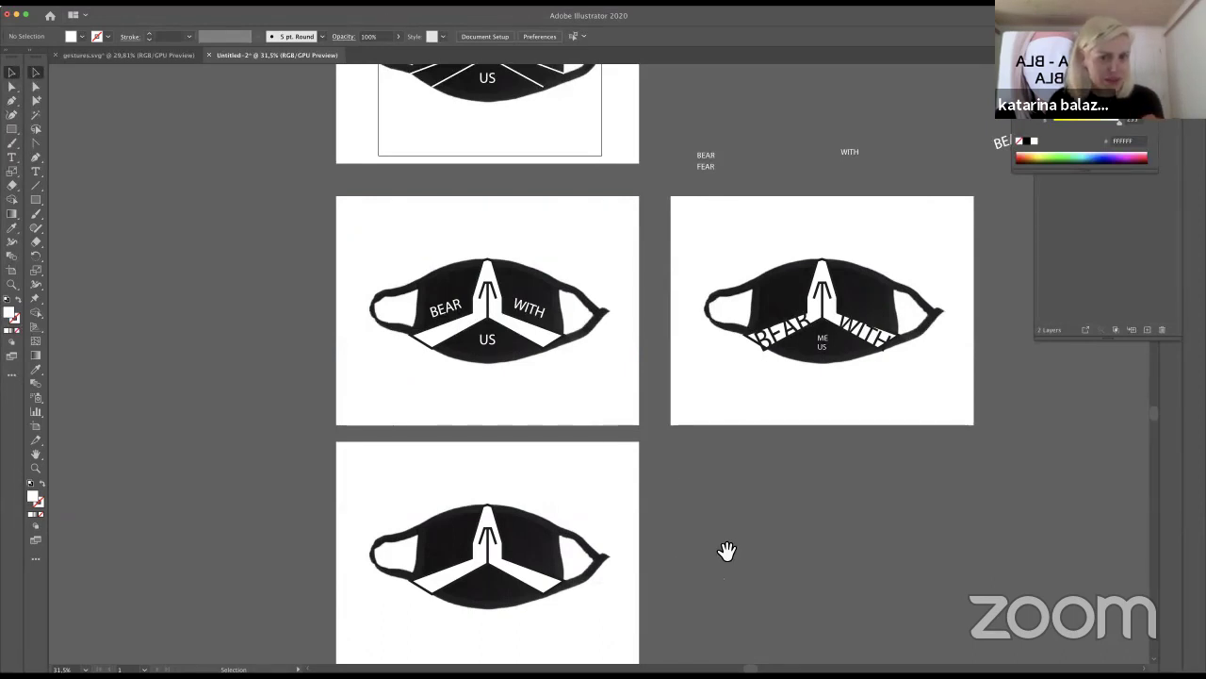
pyautogui.moveTo(692, 500); pyautogui.dragTo(684, 540)
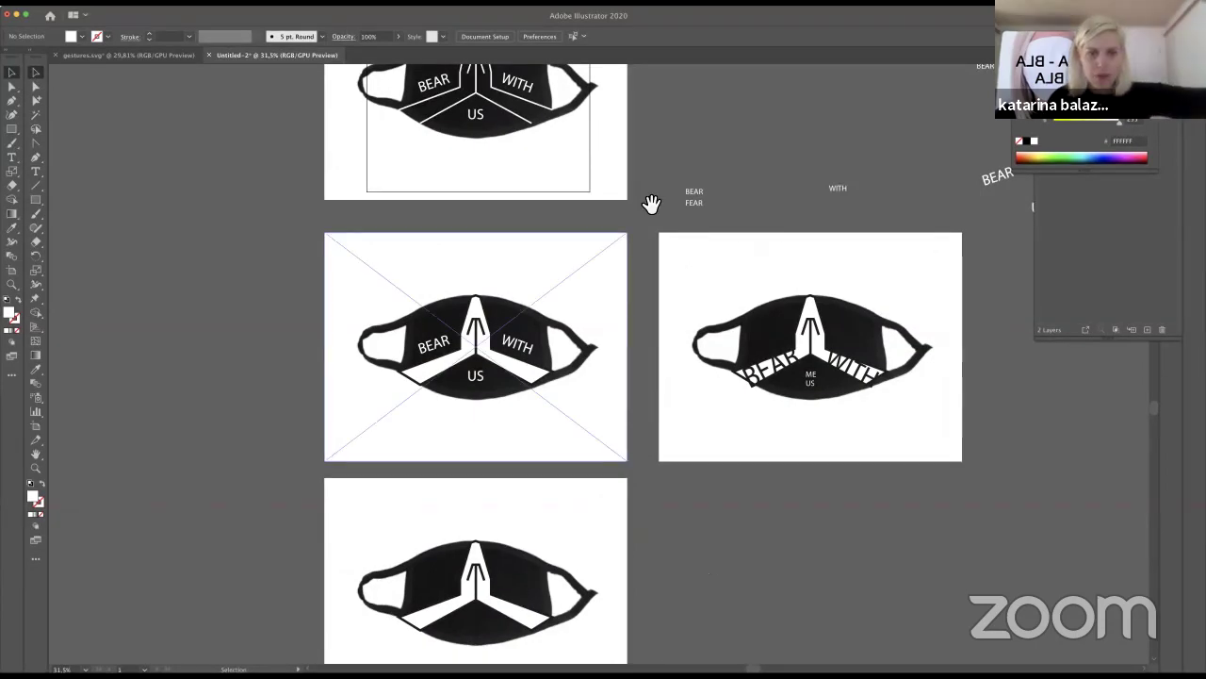
pyautogui.moveTo(652, 204); pyautogui.dragTo(676, 541)
pyautogui.moveTo(741, 423); pyautogui.dragTo(716, 375)
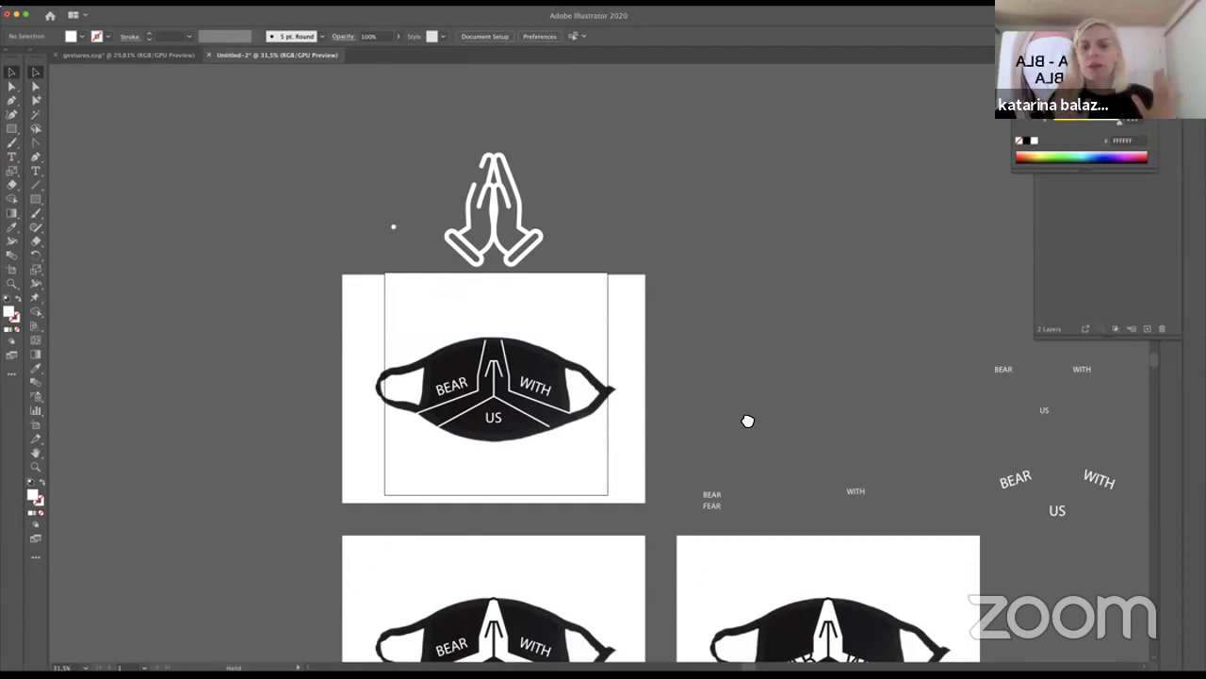
pyautogui.moveTo(748, 421); pyautogui.dragTo(727, 323)
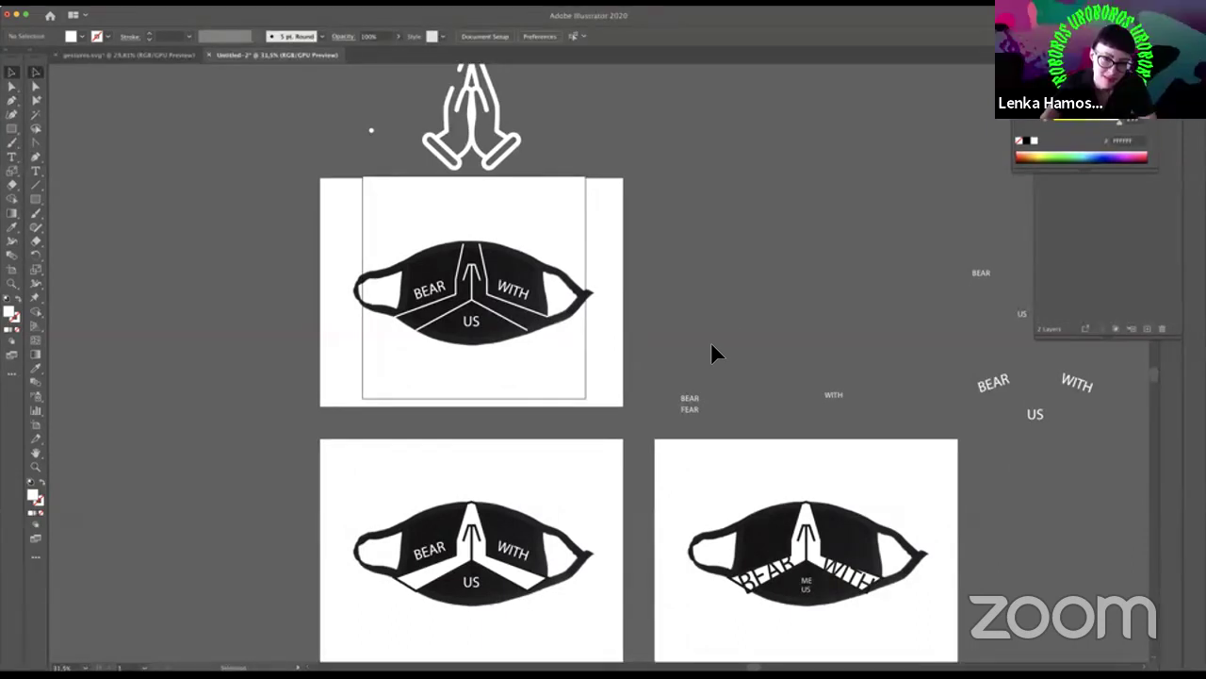
# - Duplicate the text-free praying-hands mask and place the copy to the right of it, below the mask with lettered bands
pyautogui.scroll(-3, 714, 302)
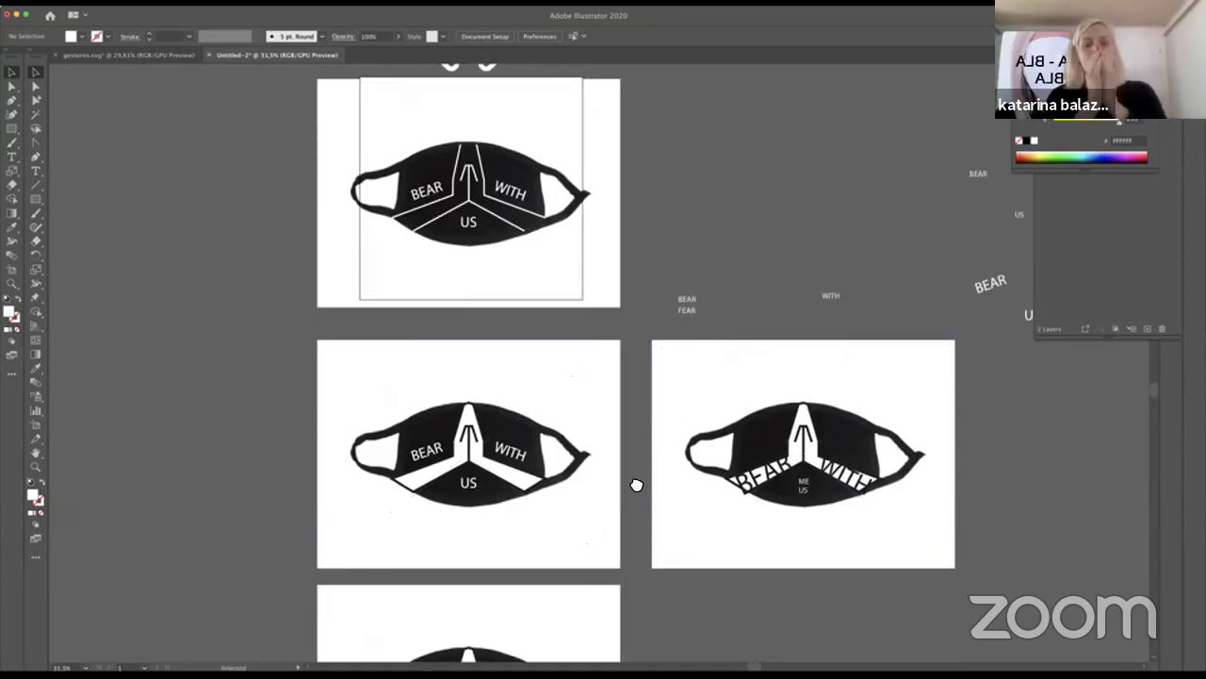
pyautogui.scroll(-2, 639, 490)
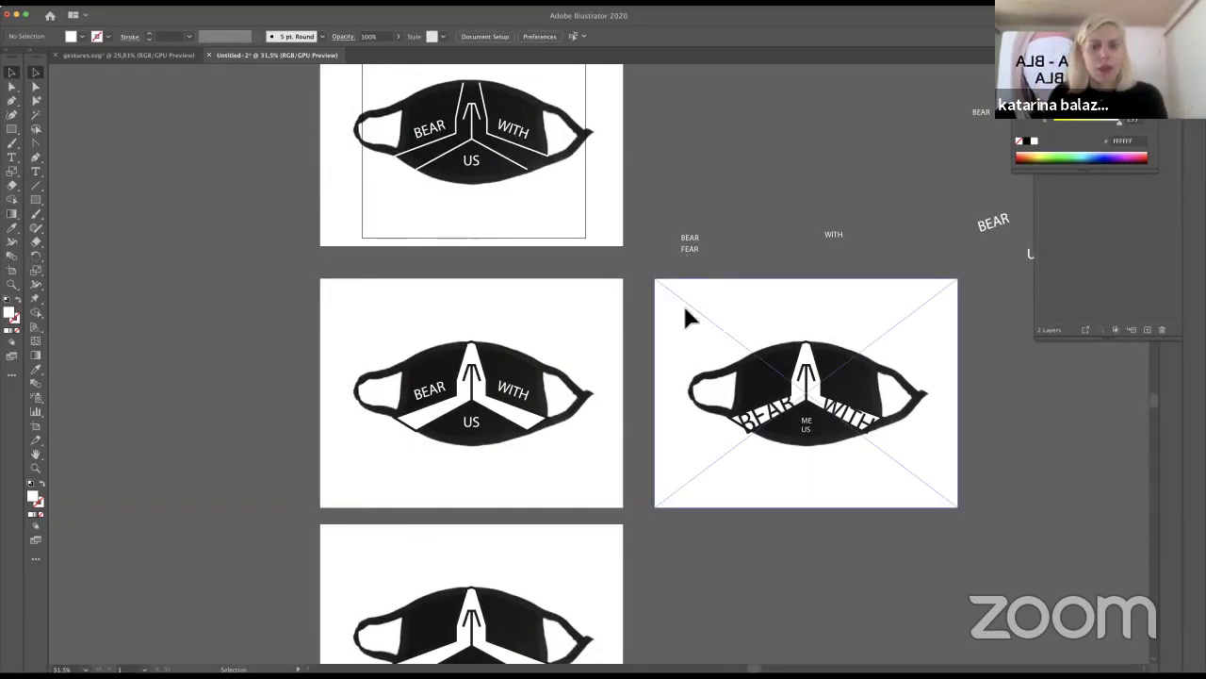
pyautogui.scroll(-5, 685, 319)
pyautogui.moveTo(383, 280); pyautogui.dragTo(835, 493)
pyautogui.click(835, 493)
pyautogui.hscroll(5, 398, 282)
pyautogui.scroll(1, 398, 283)
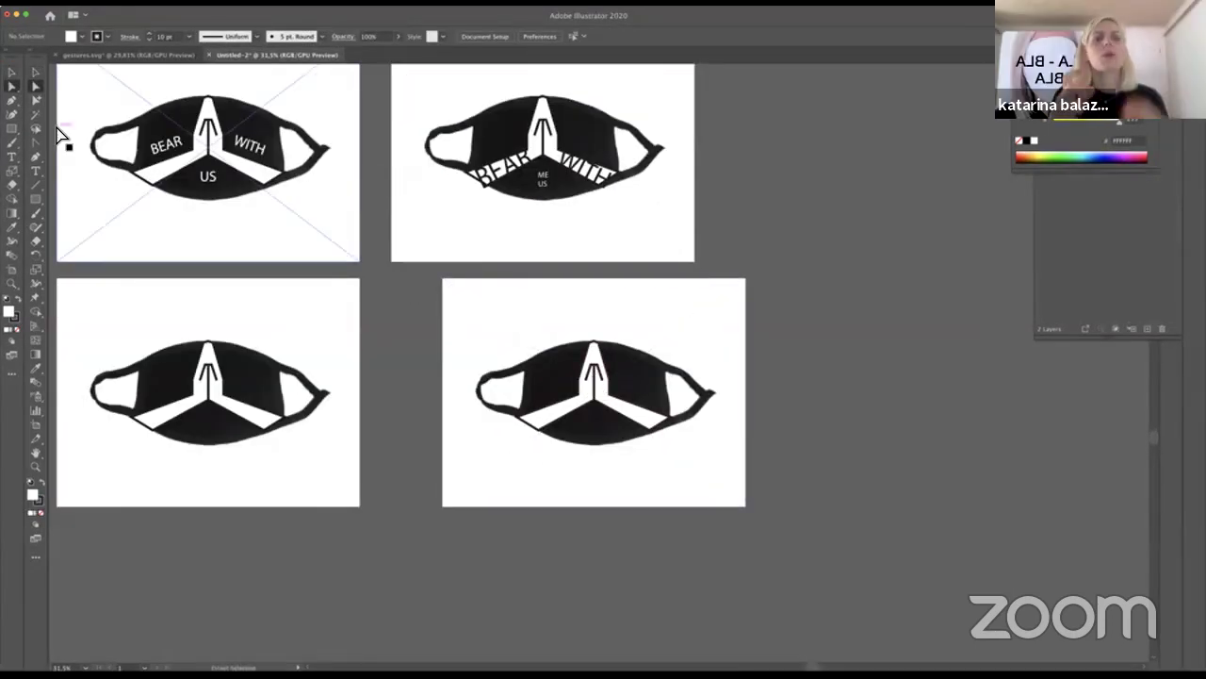
# - Delete the slanted thumb lines from the praying hands on the new mask copy
pyautogui.click(608, 413)
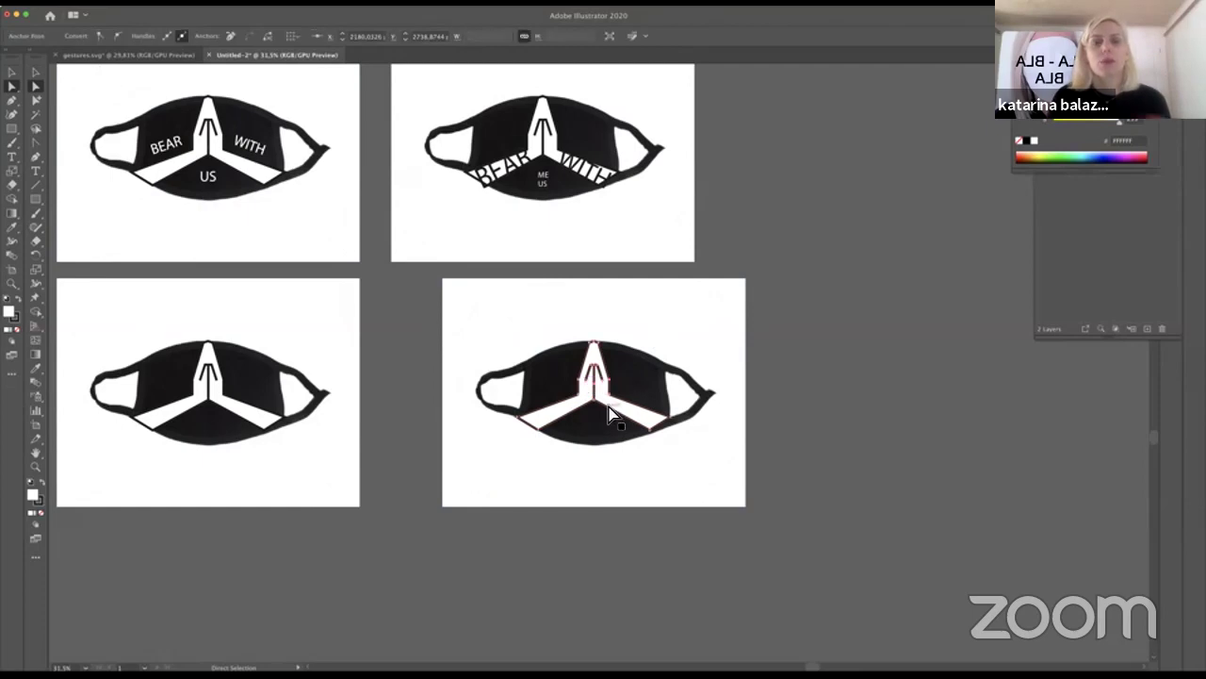
pyautogui.click(604, 390)
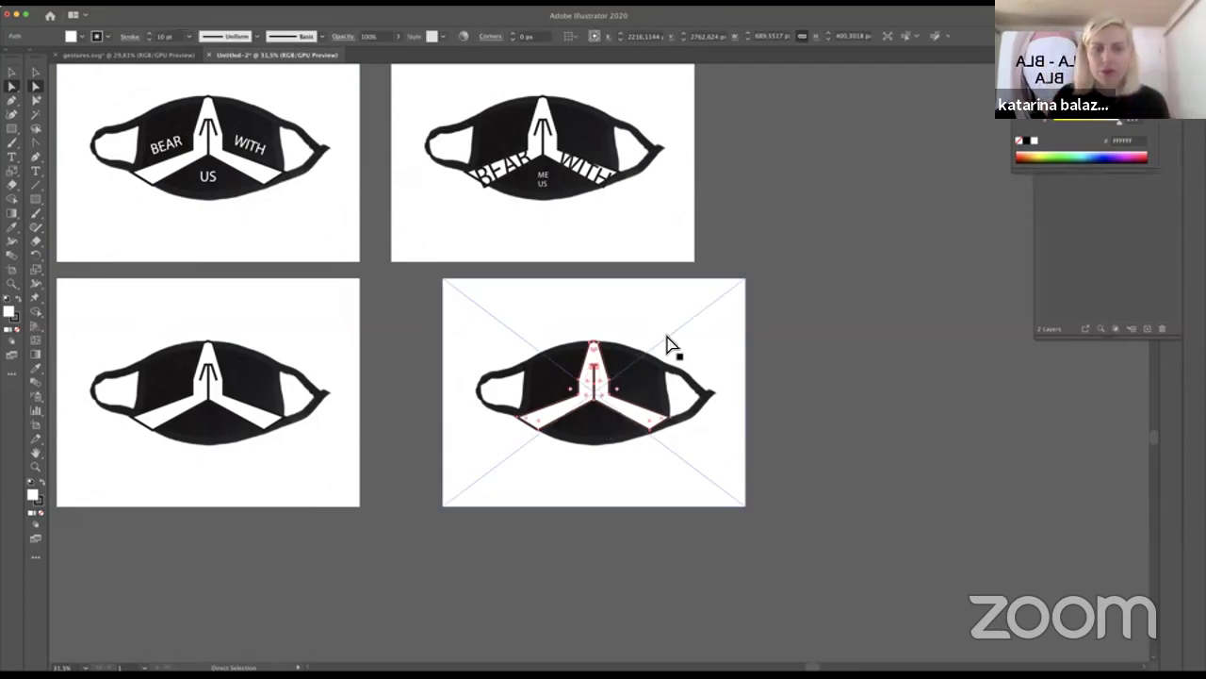
pyautogui.click(799, 267)
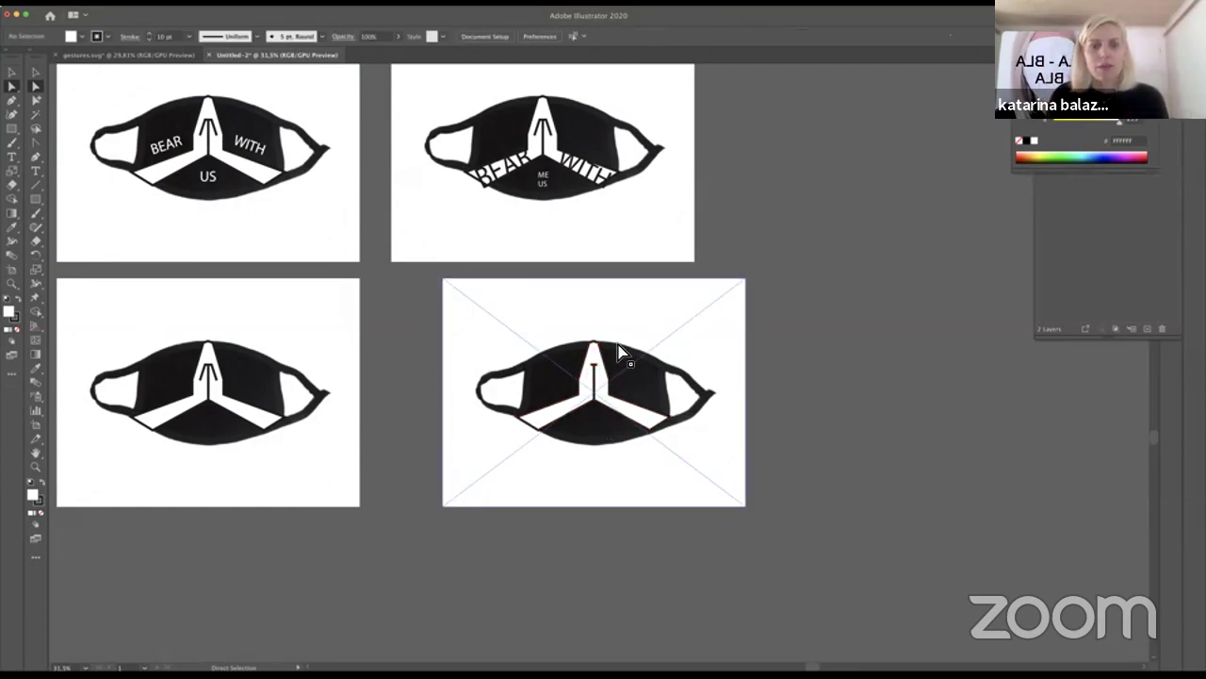
# - Remove the short leftover line pieces at the top of the hands' centre line on the new mask copy
pyautogui.click(600, 375)
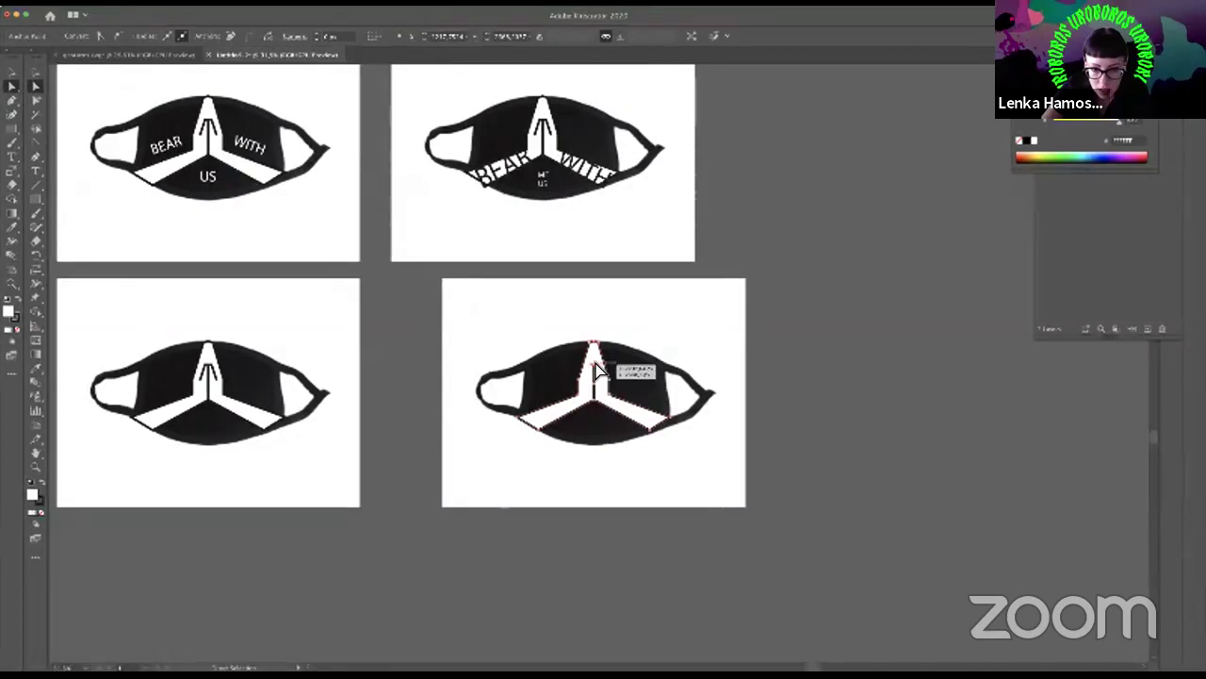
pyautogui.click(591, 374)
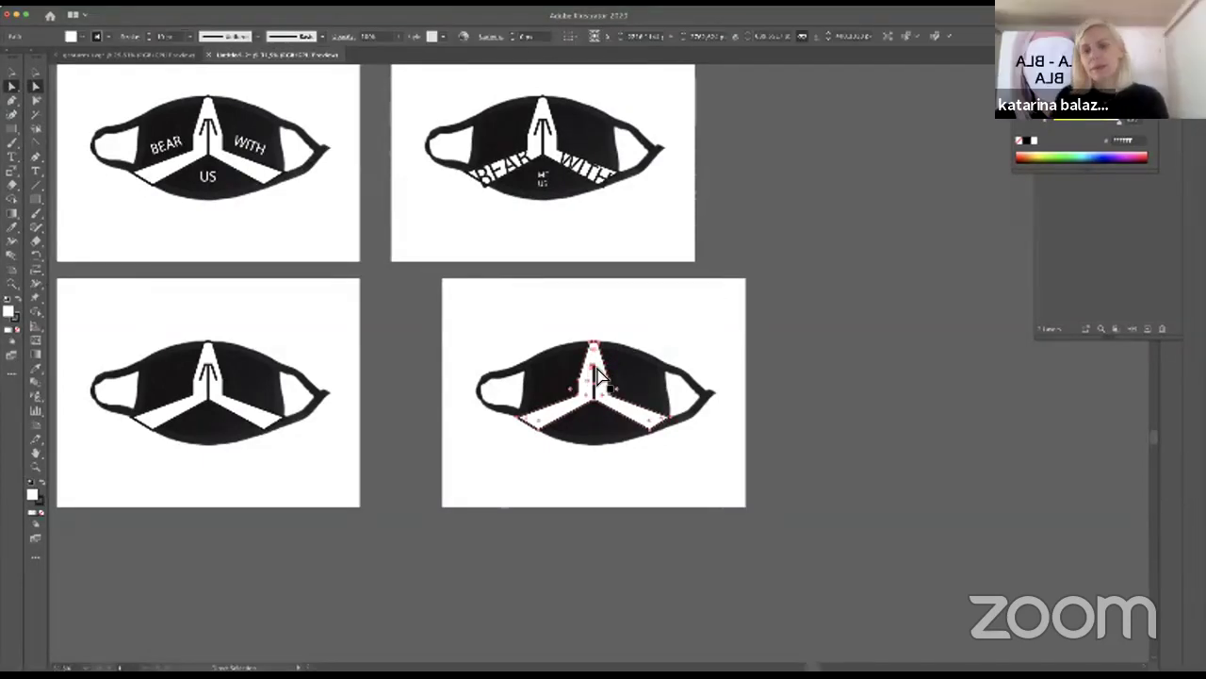
pyautogui.press('Delete')
pyautogui.press('super+z')
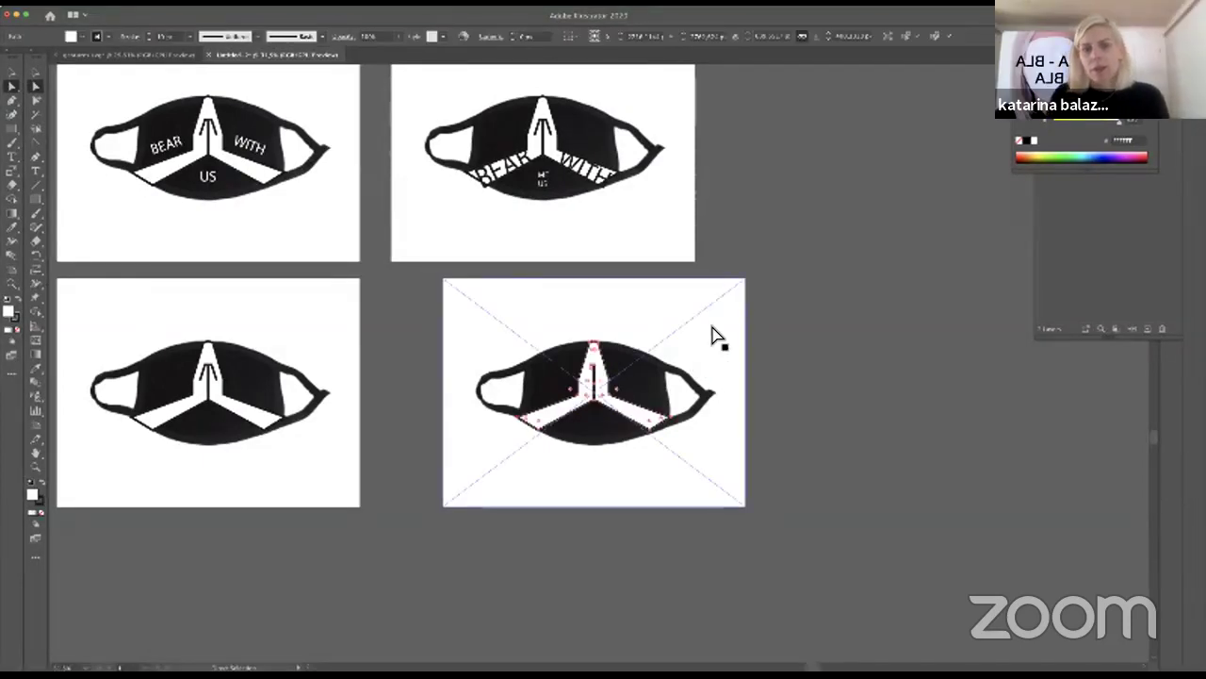
pyautogui.scroll(2, 710, 333)
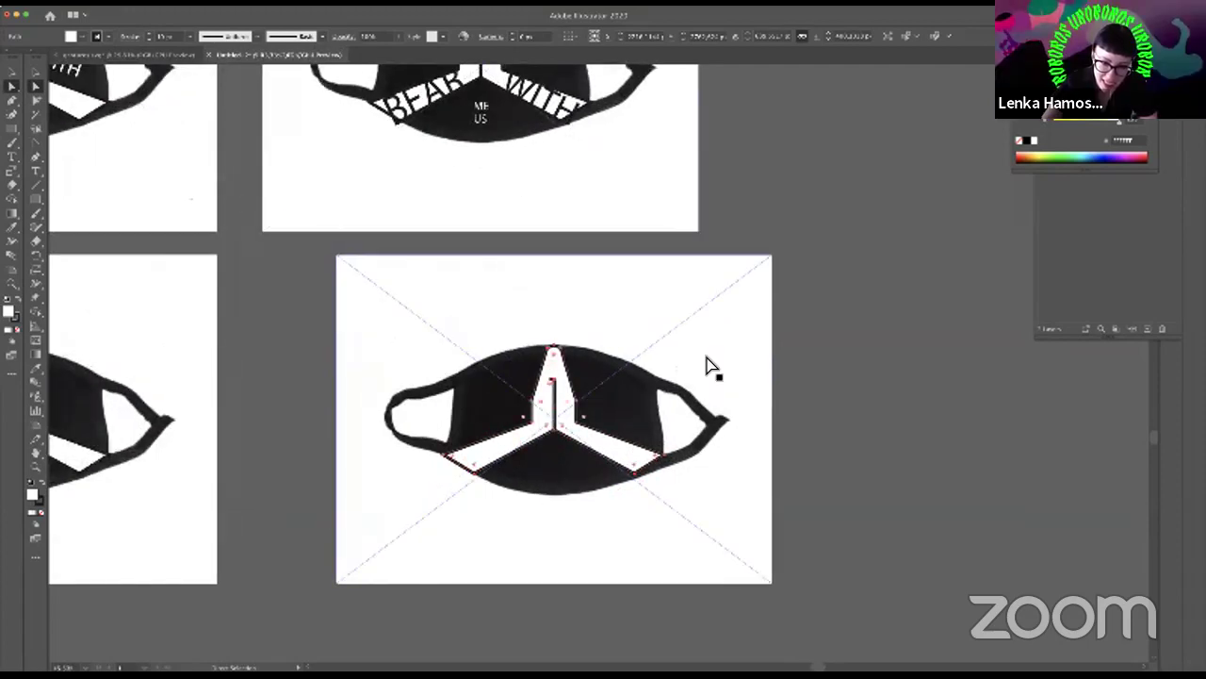
pyautogui.scroll(3, 716, 358)
pyautogui.click(315, 423)
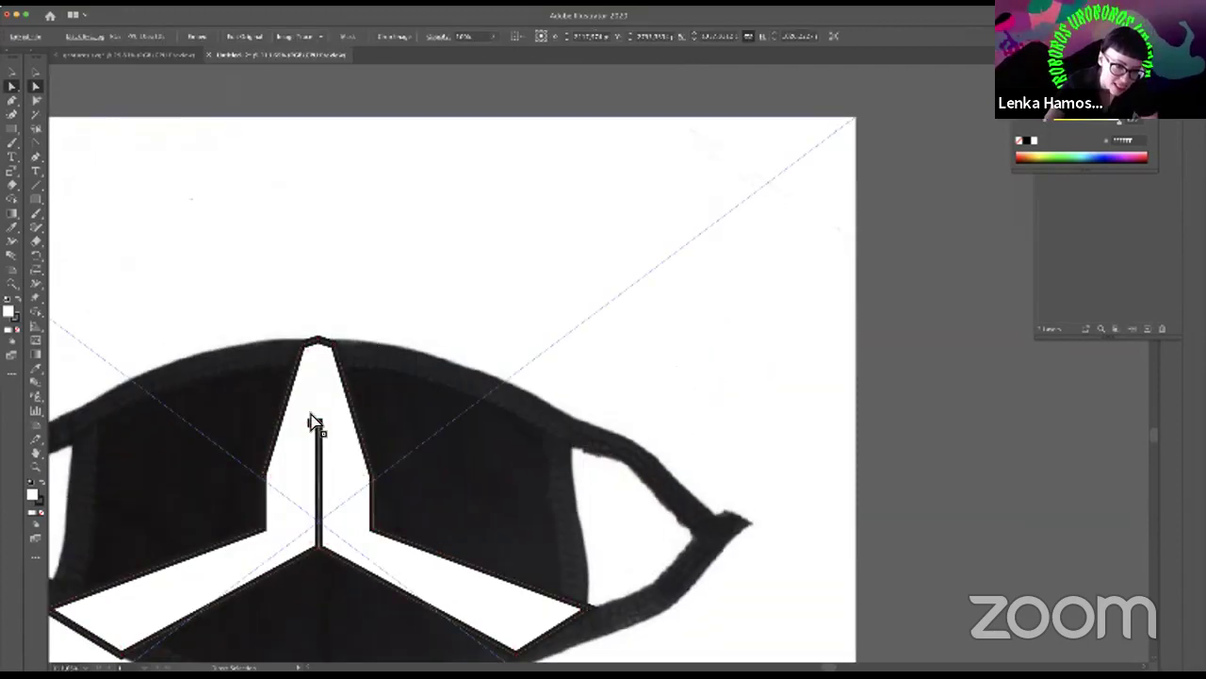
pyautogui.scroll(-5, 356, 415)
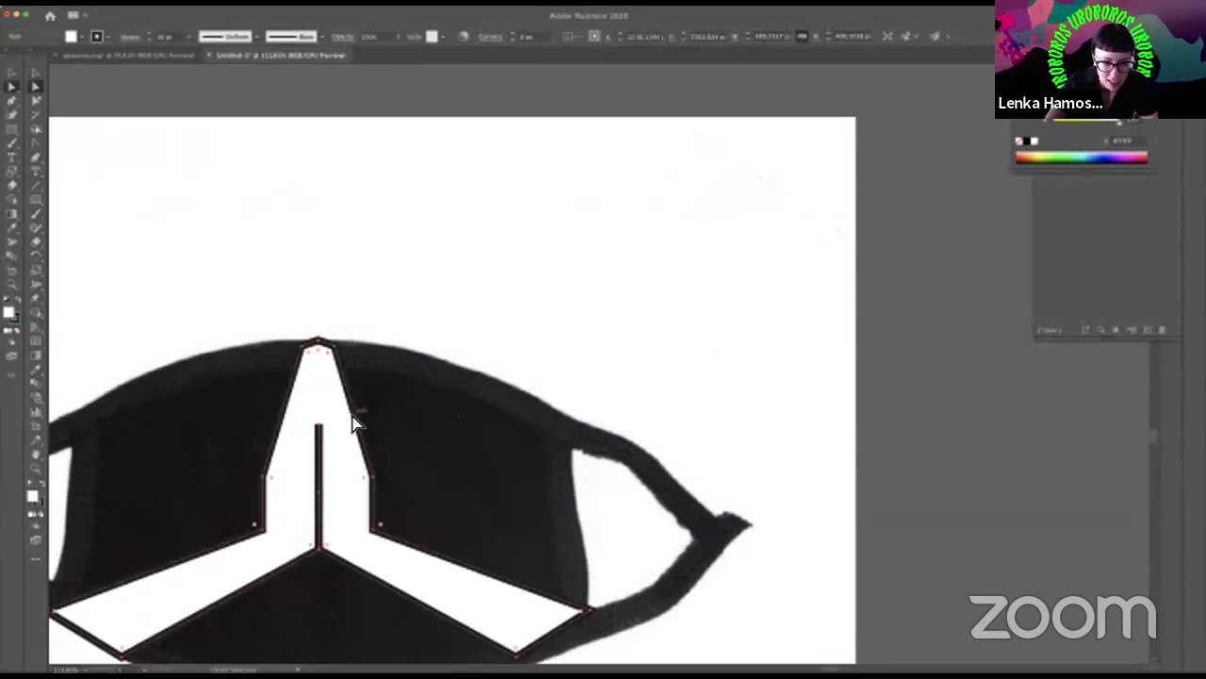
pyautogui.scroll(2, 358, 410)
pyautogui.click(617, 438)
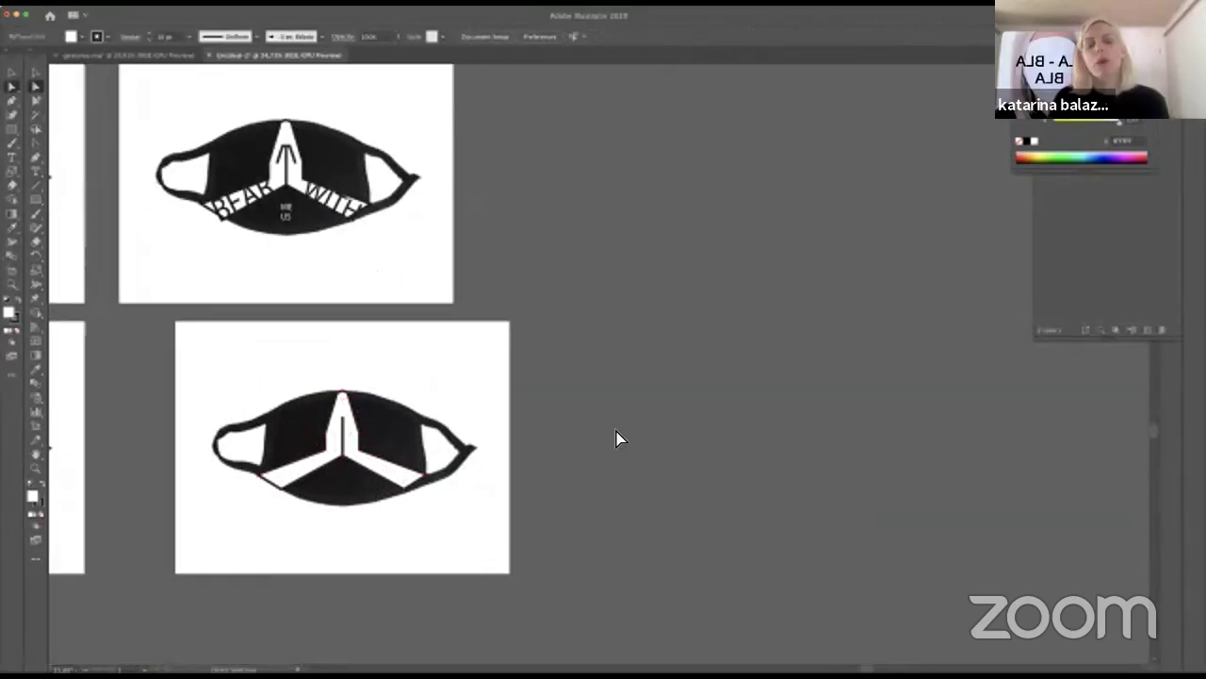
# - Delete the vertical centre line from the new mask copy, leaving only the plain white three-armed shape
pyautogui.hscroll(-4, 617, 438)
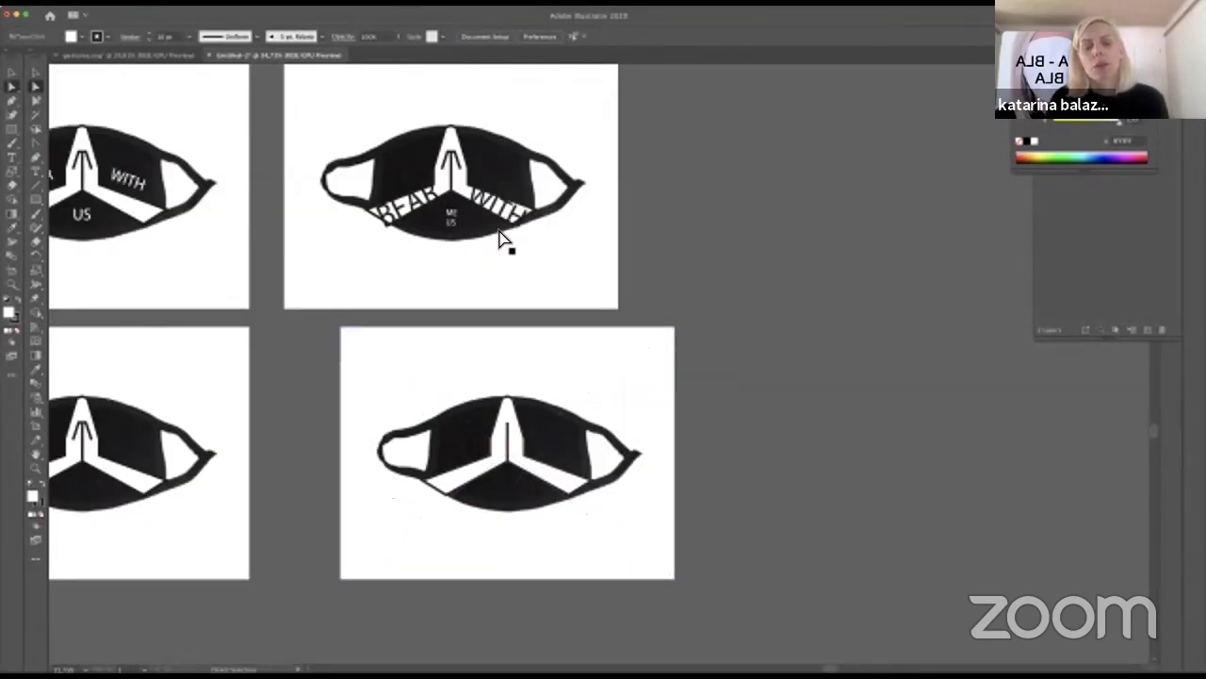
pyautogui.click(510, 431)
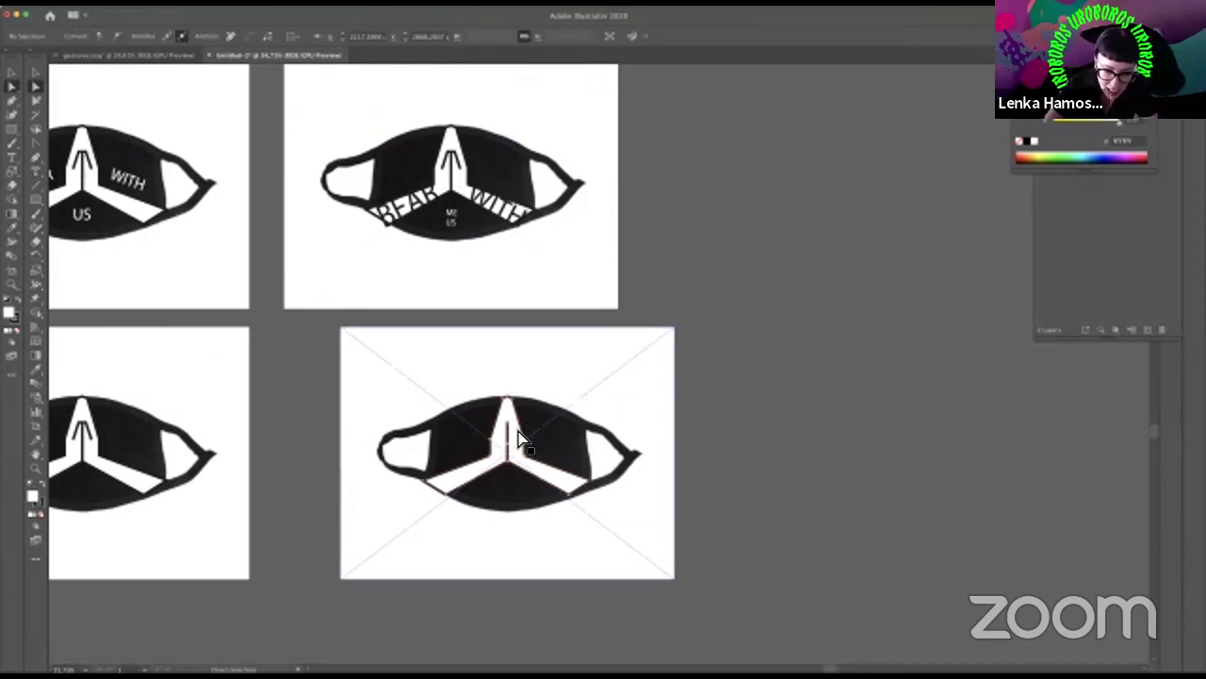
pyautogui.press('super+shift+a')
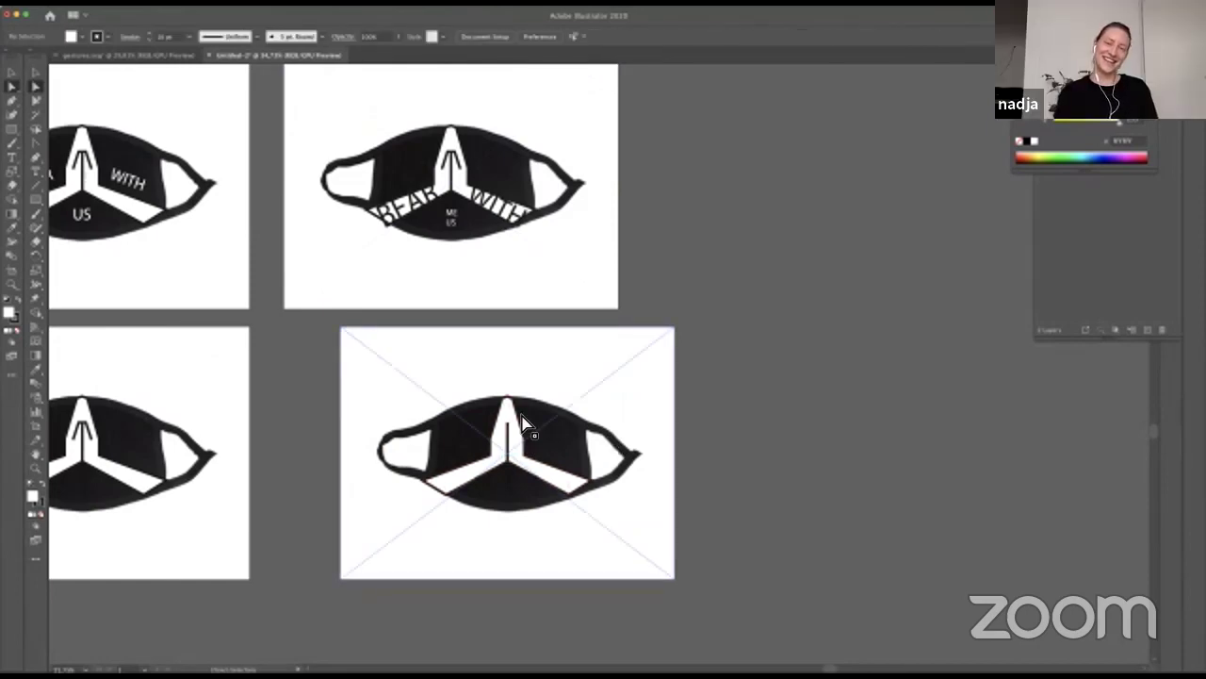
pyautogui.click(518, 440)
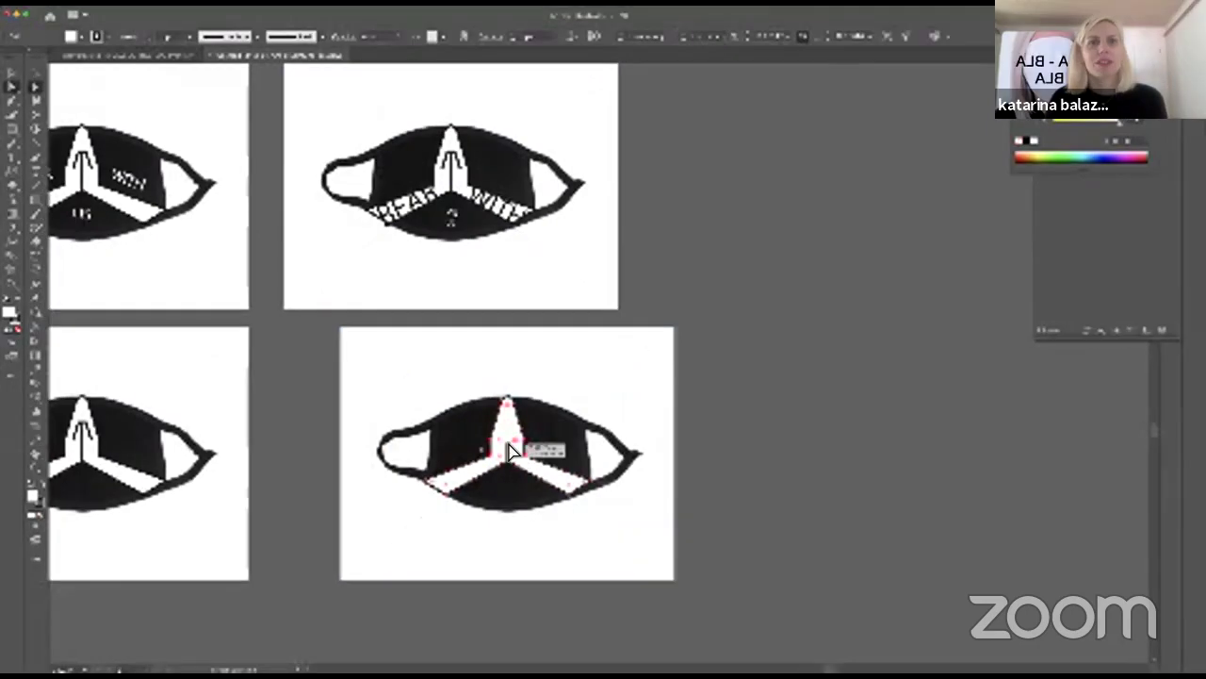
pyautogui.click(687, 474)
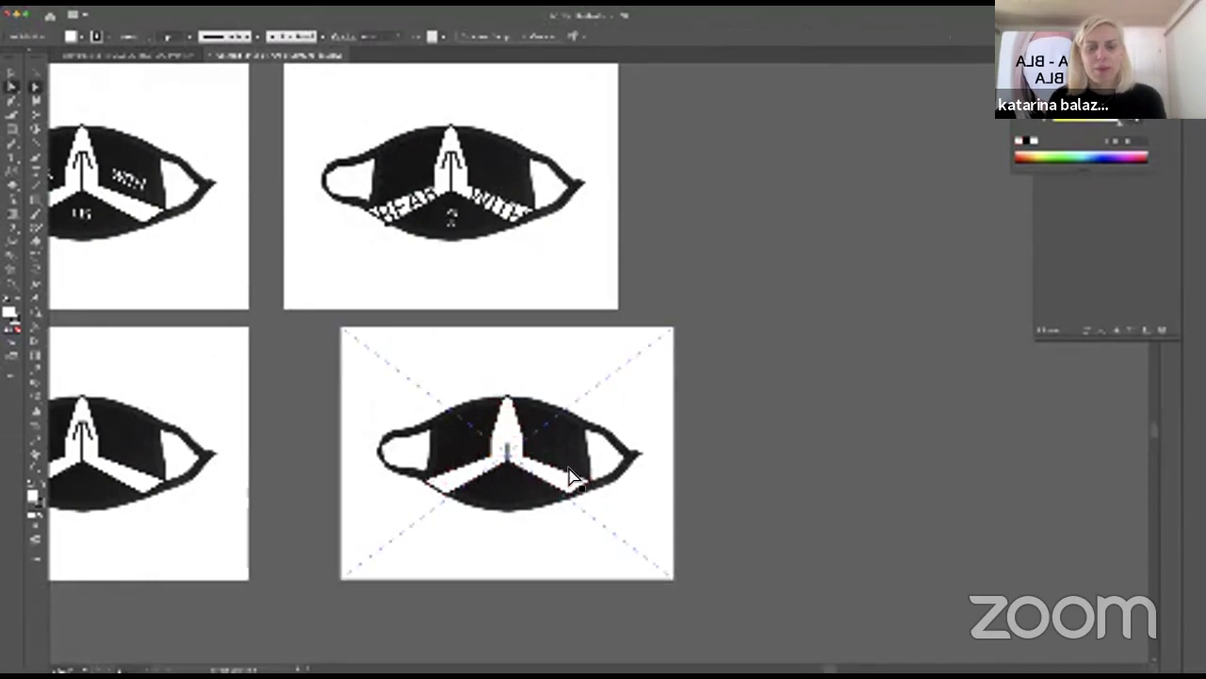
pyautogui.click(508, 445)
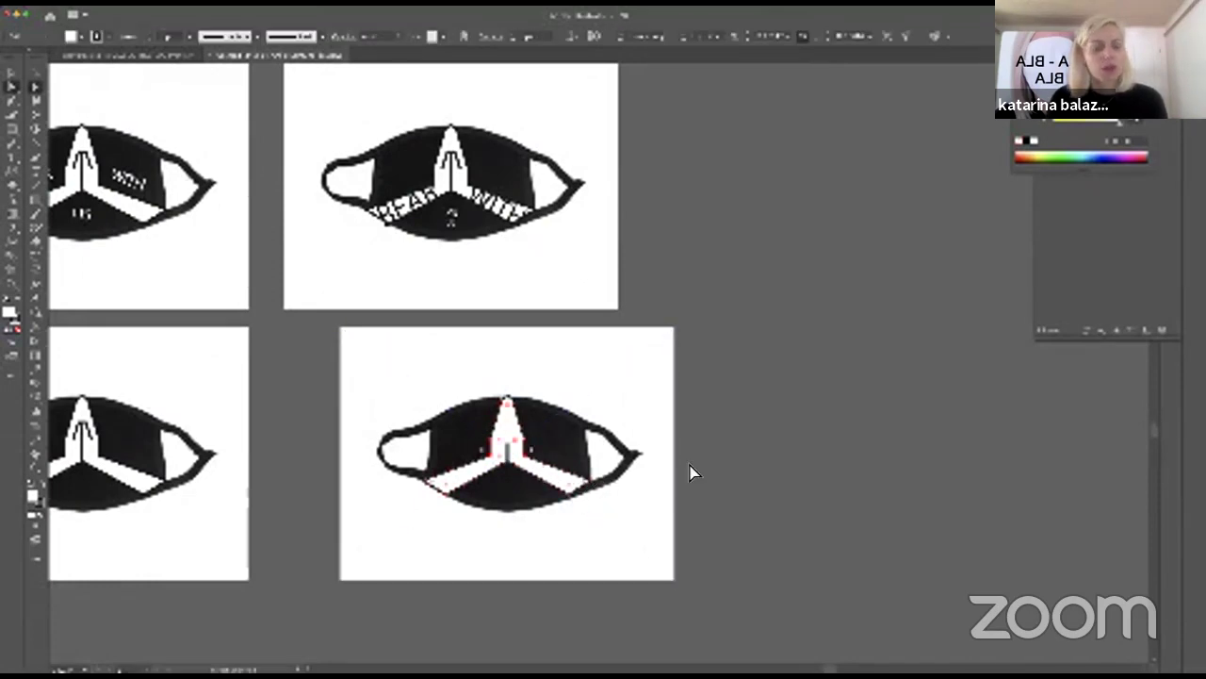
pyautogui.click(675, 512)
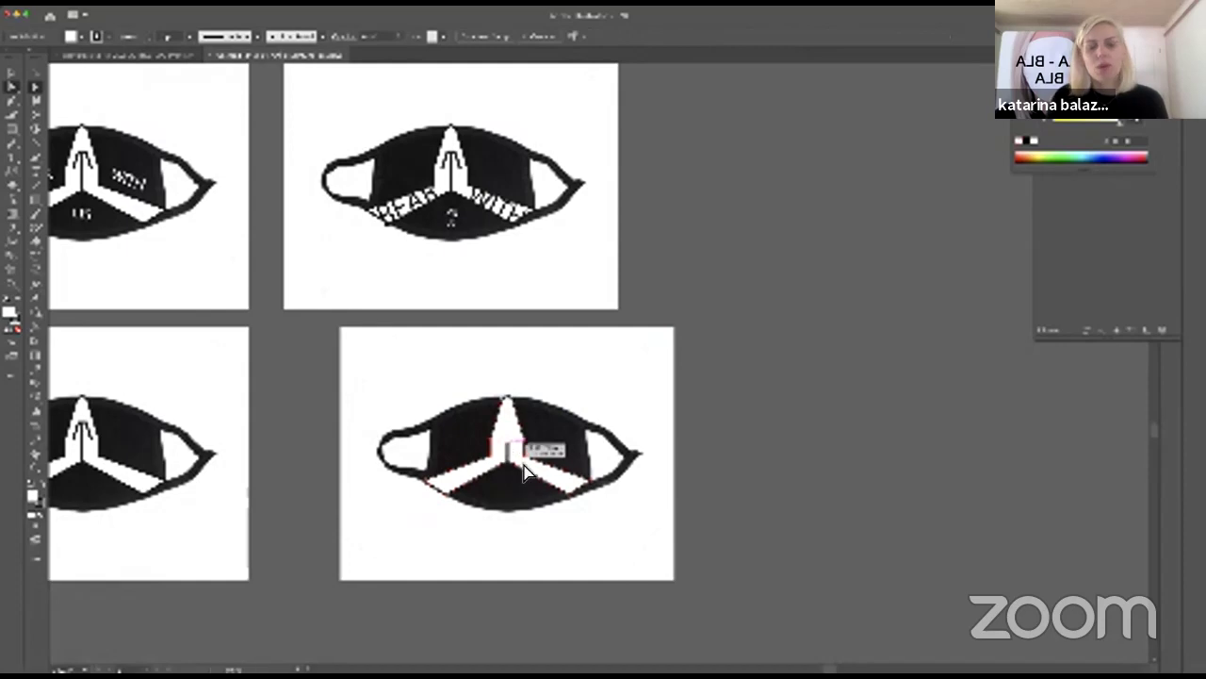
pyautogui.click(556, 490)
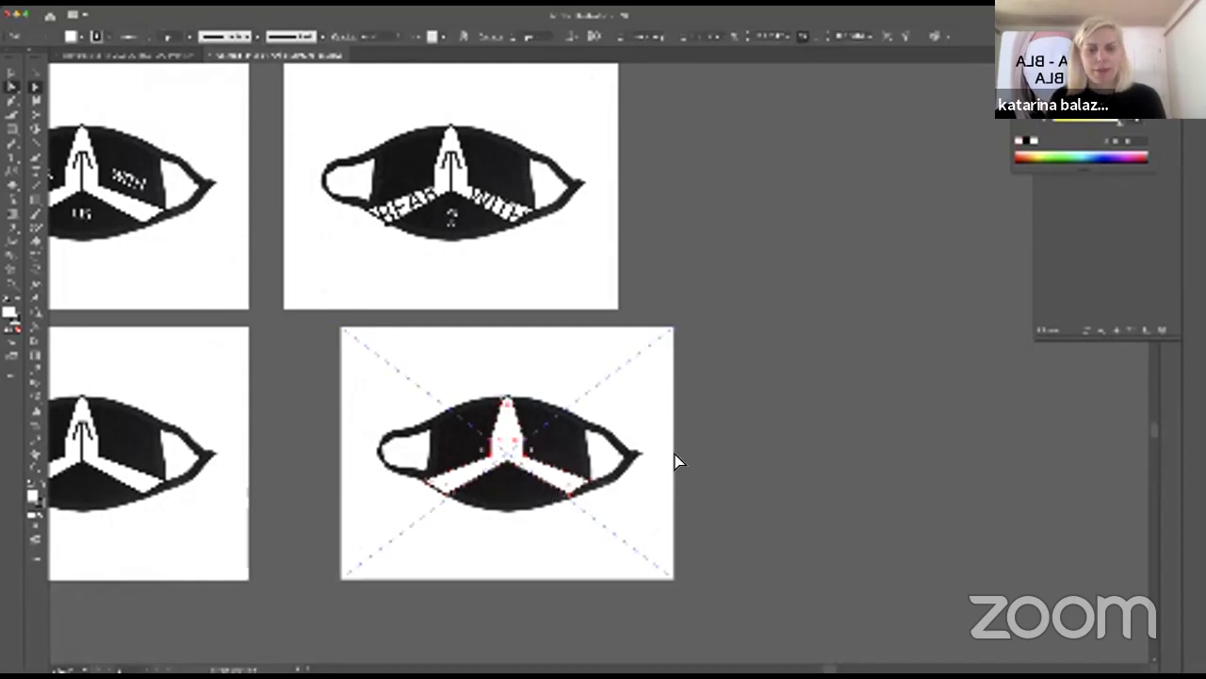
pyautogui.click(754, 460)
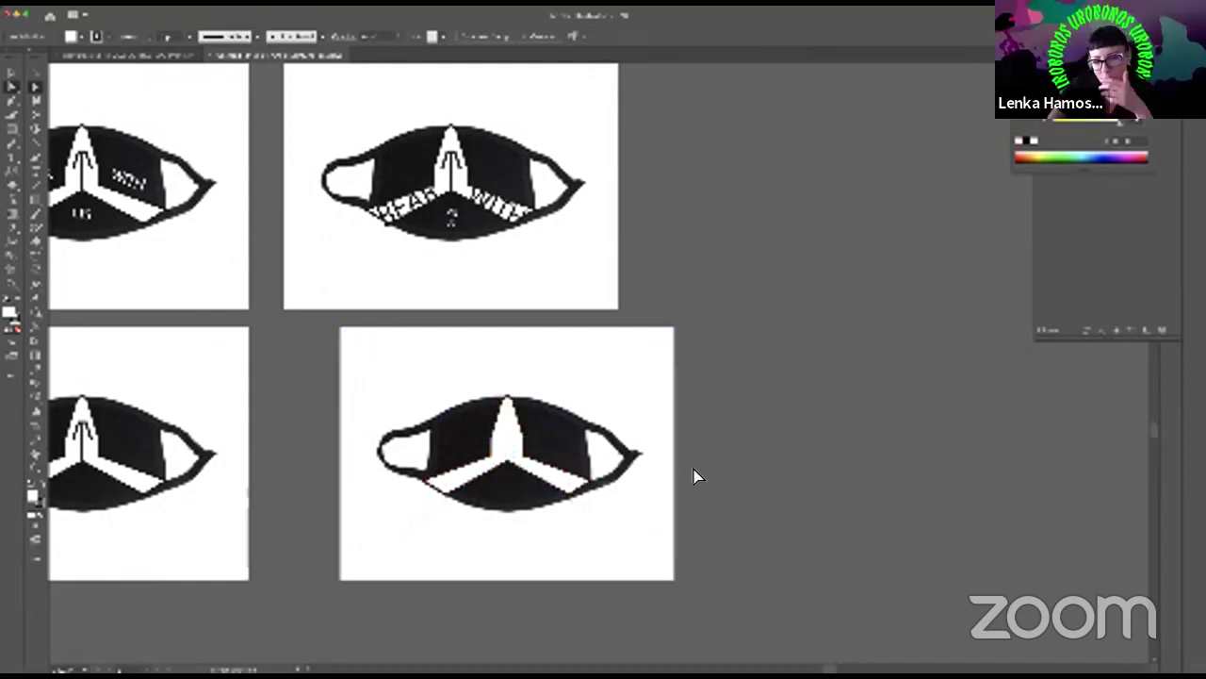
# - Compare all the mask variants and examine the solid white praying-hands mask with "BEAR WITH US" up close
pyautogui.scroll(-3, 692, 476)
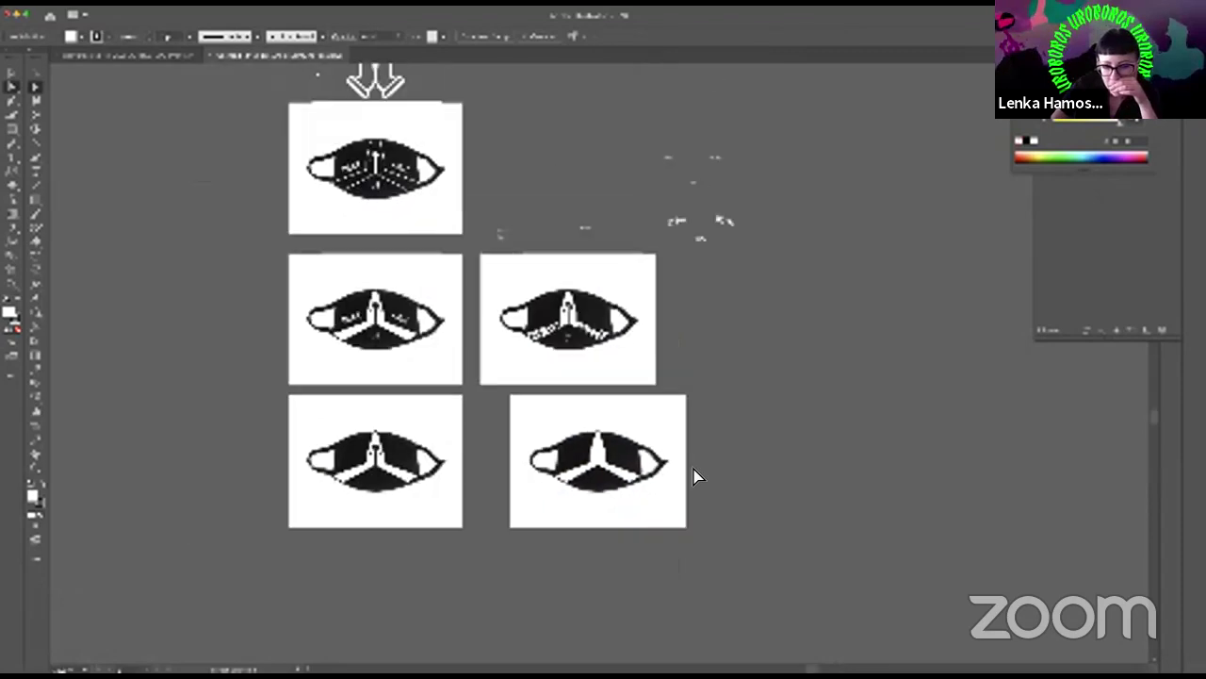
pyautogui.scroll(1, 697, 489)
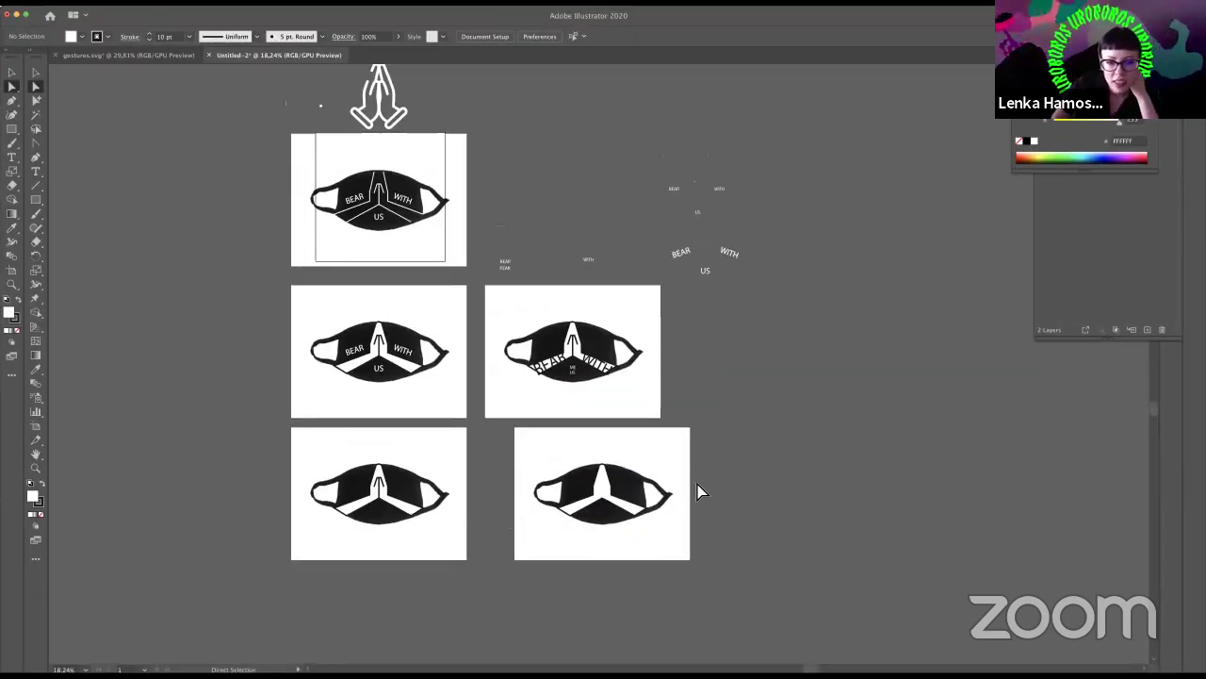
pyautogui.rightClick(698, 488)
pyautogui.click(697, 424)
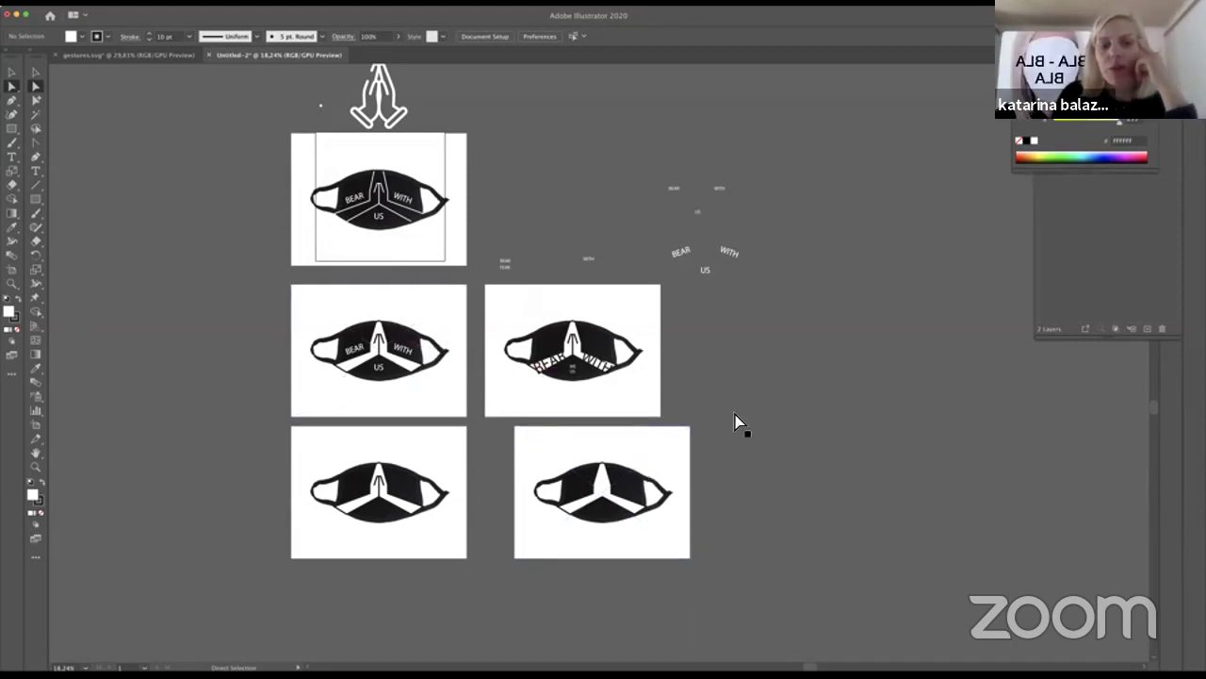
pyautogui.click(462, 204)
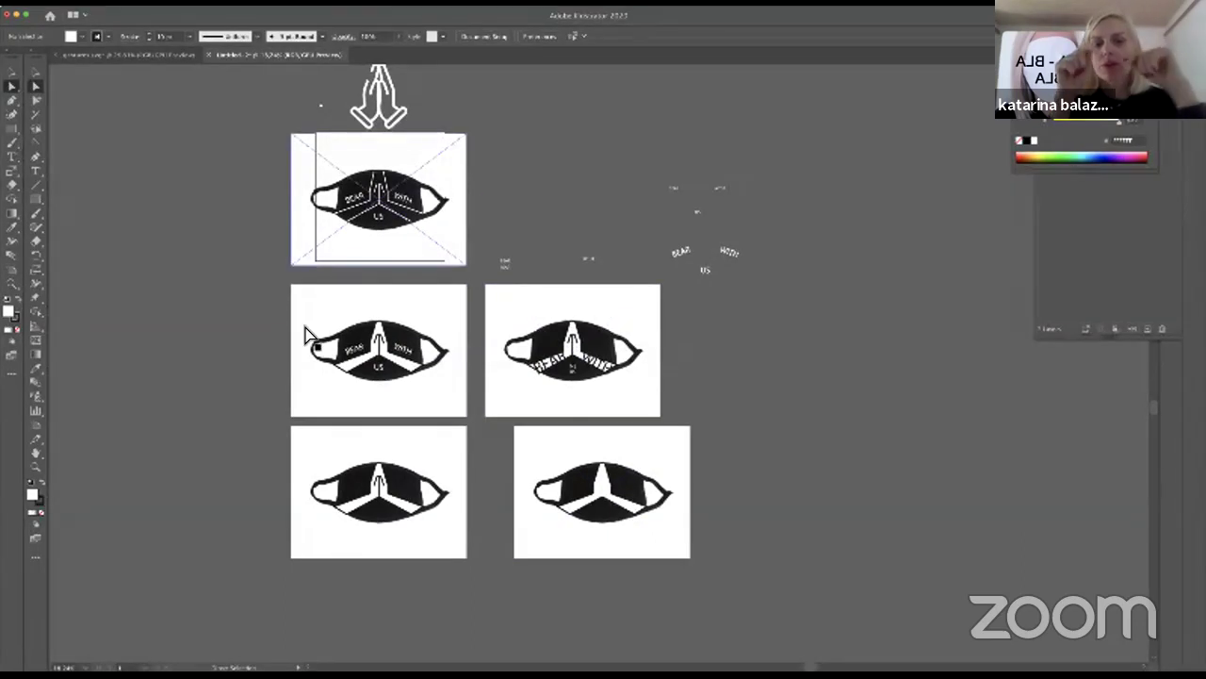
pyautogui.press('super+shift+a')
pyautogui.moveTo(275, 304); pyautogui.dragTo(411, 349)
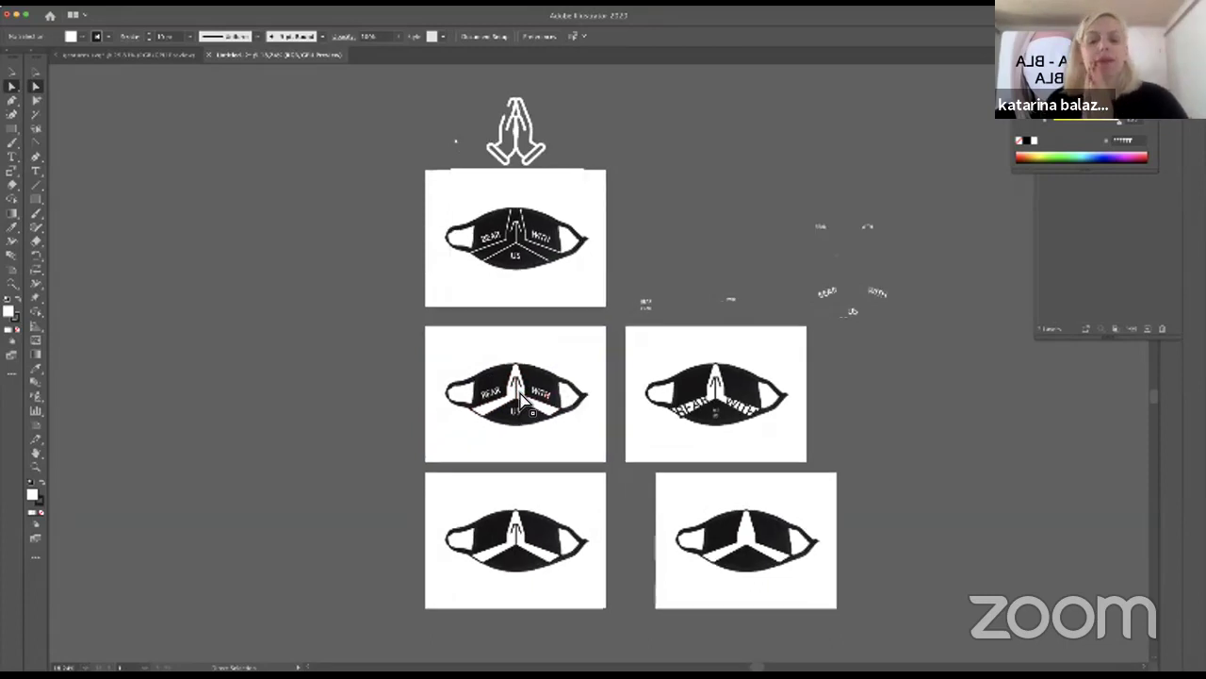
pyautogui.scroll(2, 549, 394)
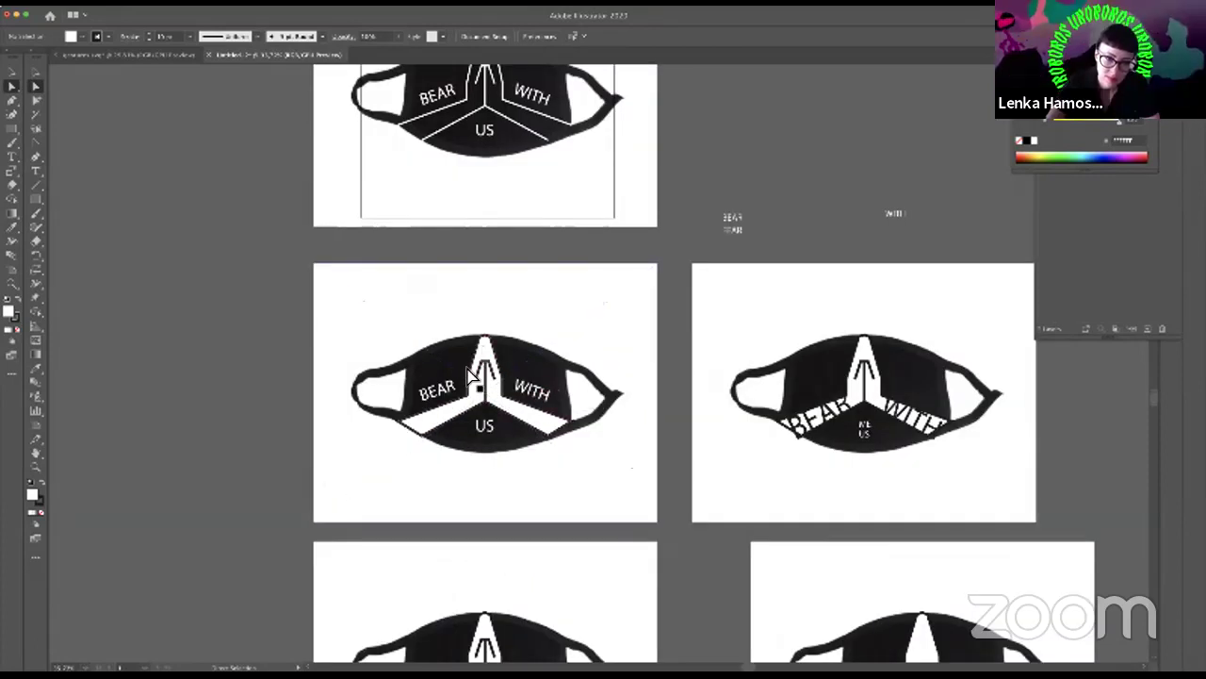
pyautogui.scroll(2, 472, 375)
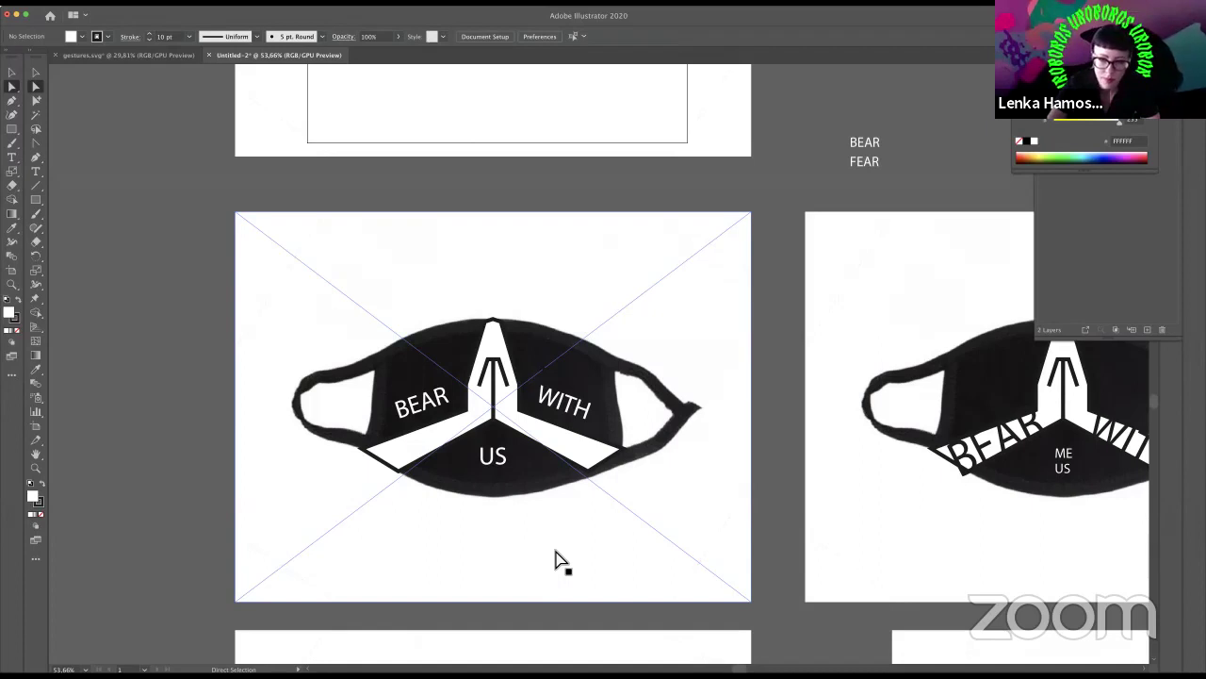
pyautogui.scroll(-3, 556, 561)
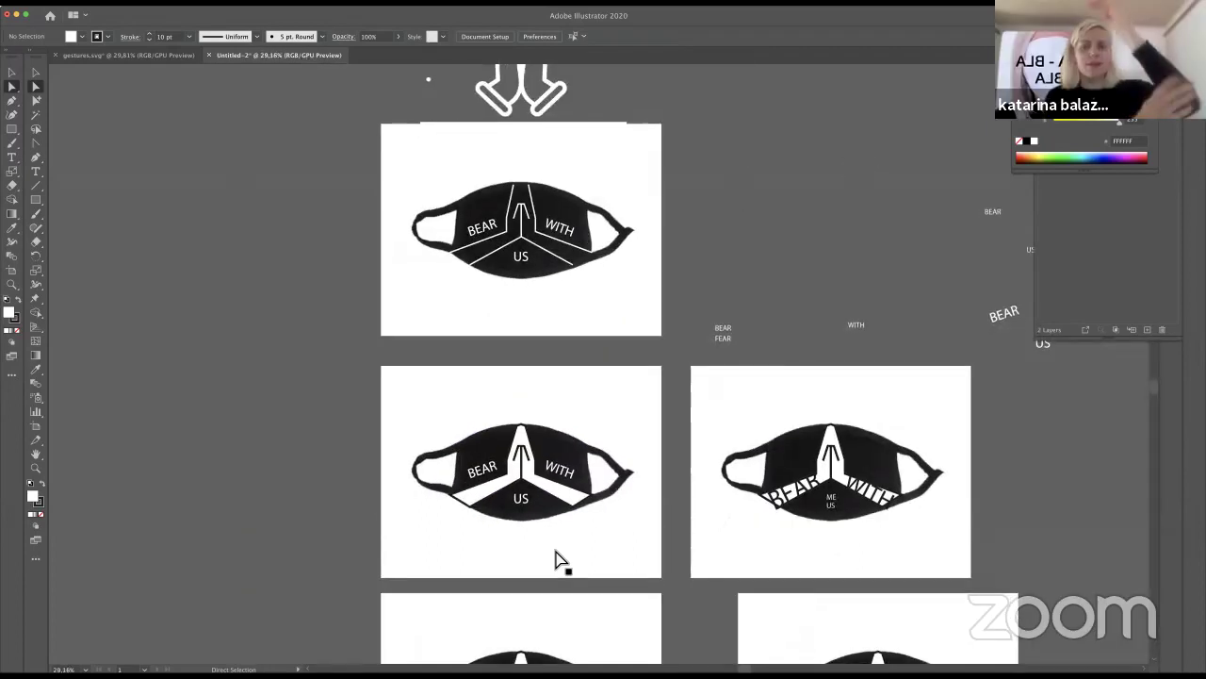
pyautogui.scroll(-2, 556, 561)
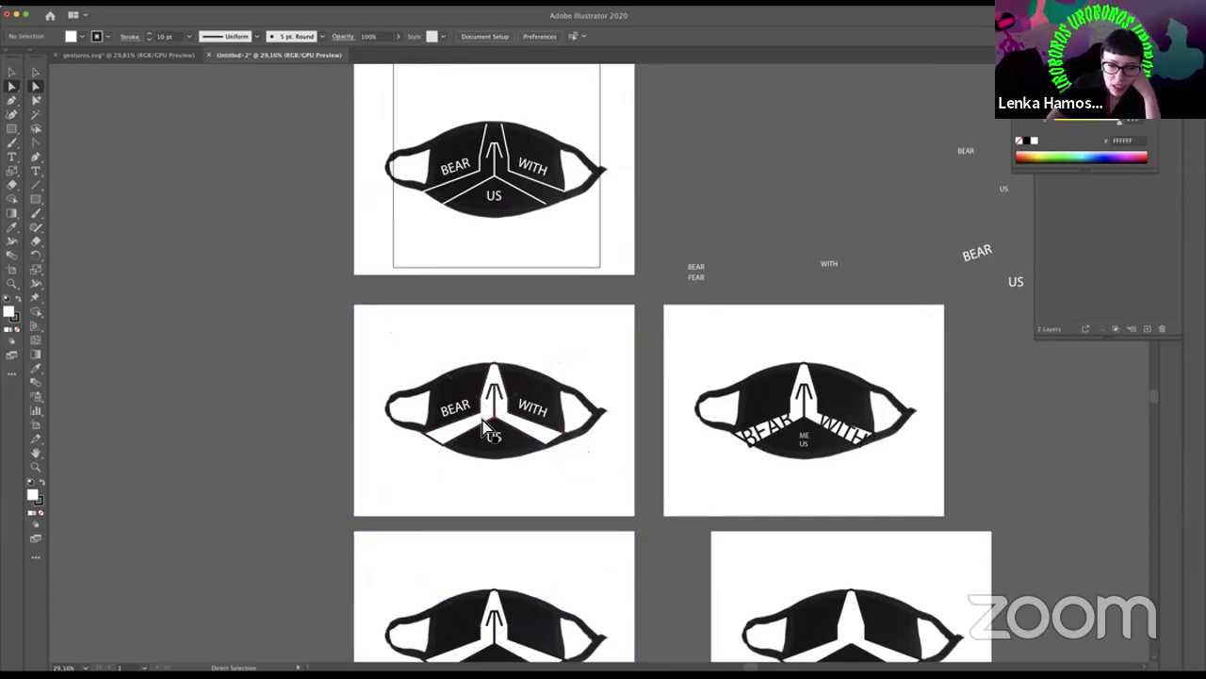
pyautogui.scroll(3, 490, 429)
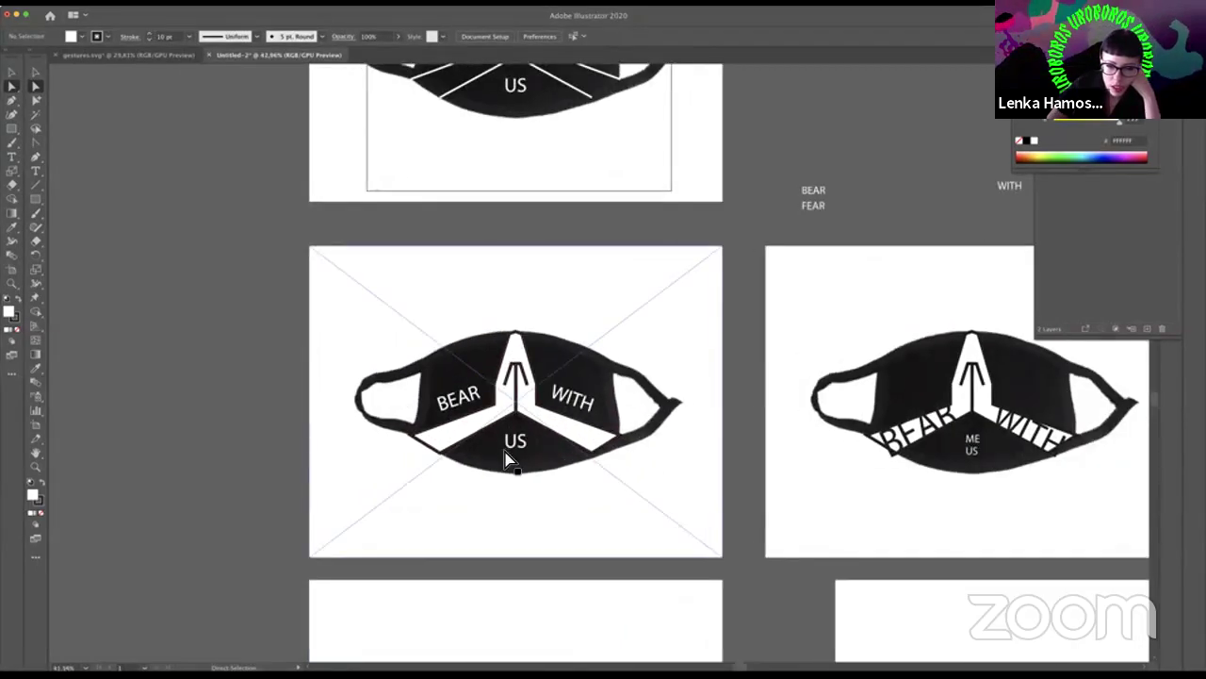